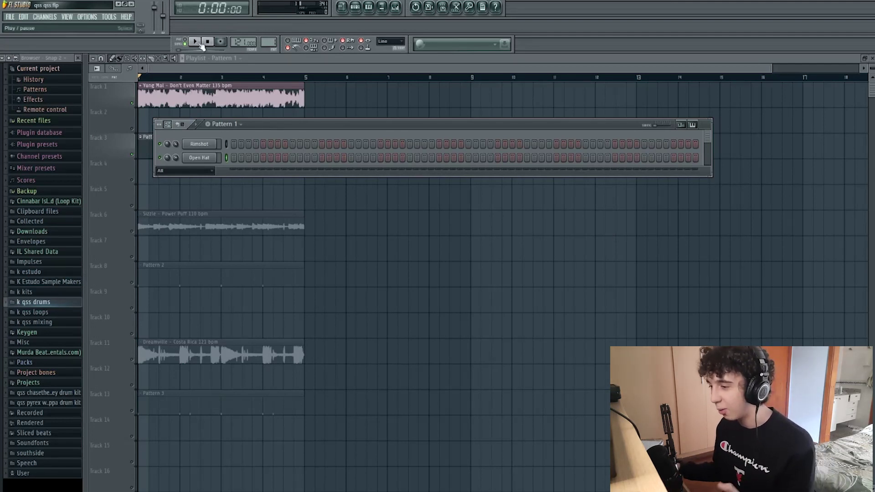
- Set the project tempo to 100 BPM and play Pattern 1 briefly
left_click_drag(393, 125, 383, 127)
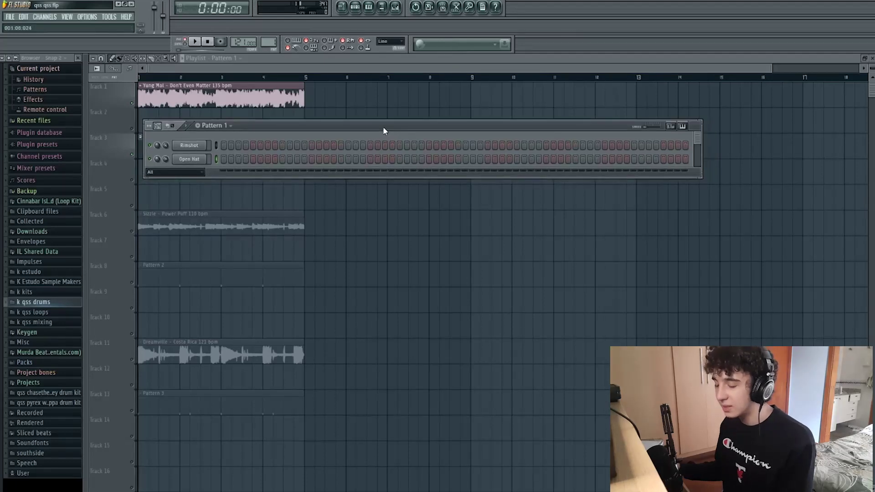
left_click_drag(242, 42, 243, 47)
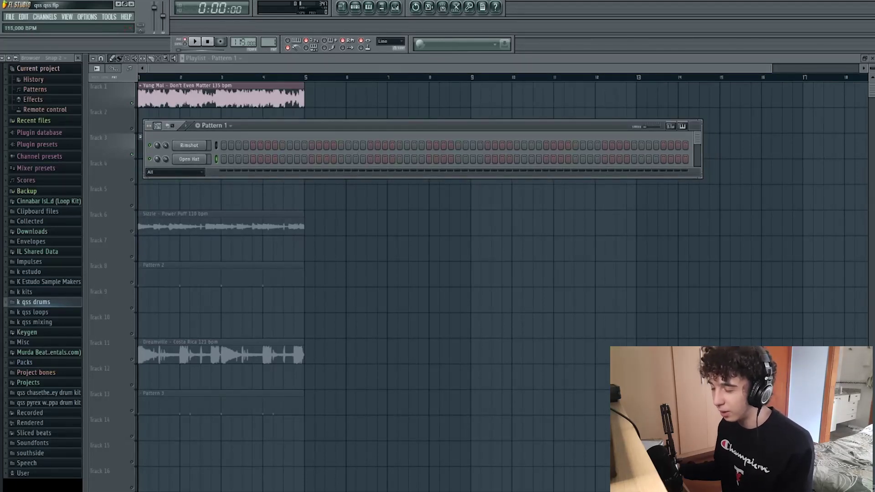
key("Return")
right_click(240, 42)
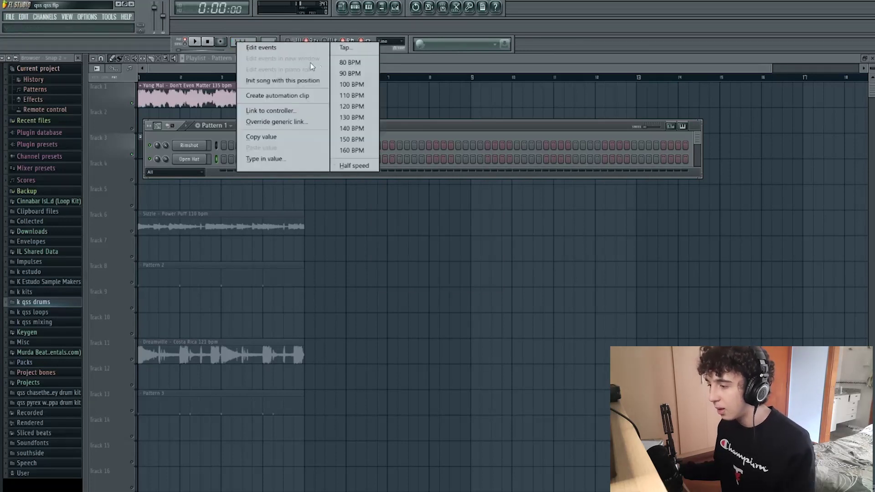
left_click(359, 85)
key("Return")
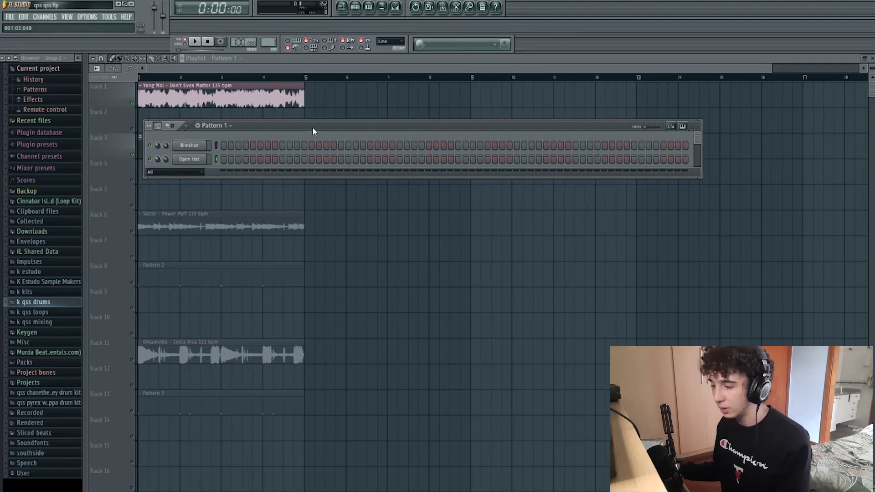
key("space")
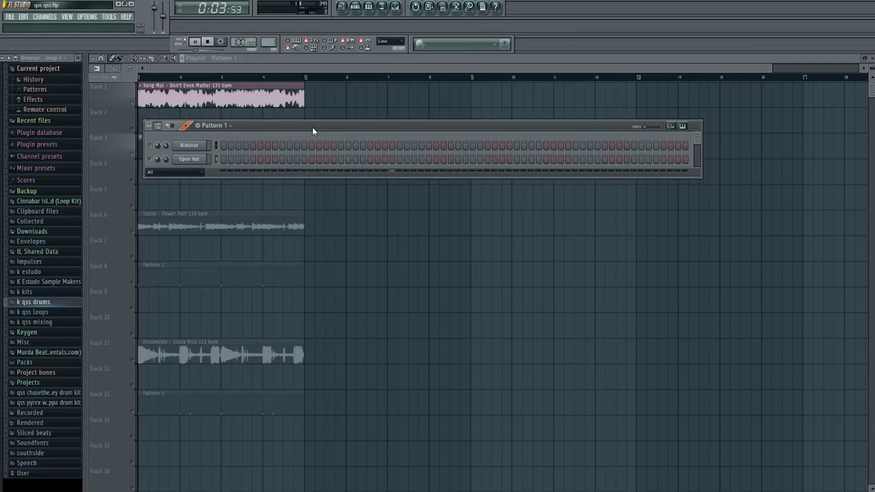
key("space")
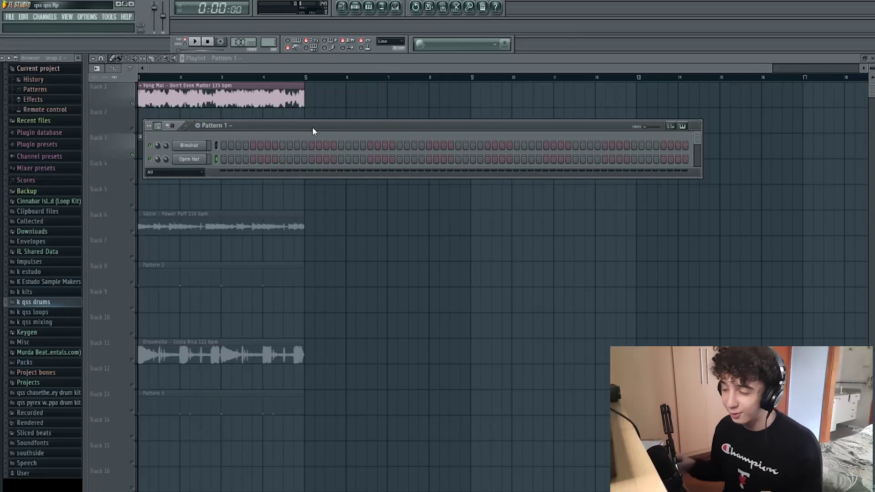
- Try Open Hat hits on steps 3 and 11 of Pattern 1, audition them, and clear them again
left_click_drag(297, 178, 287, 375)
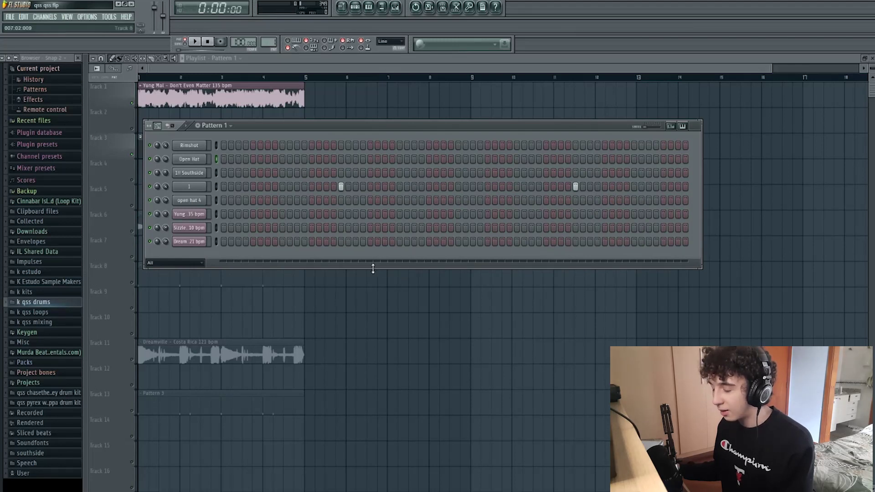
left_click_drag(373, 268, 359, 176)
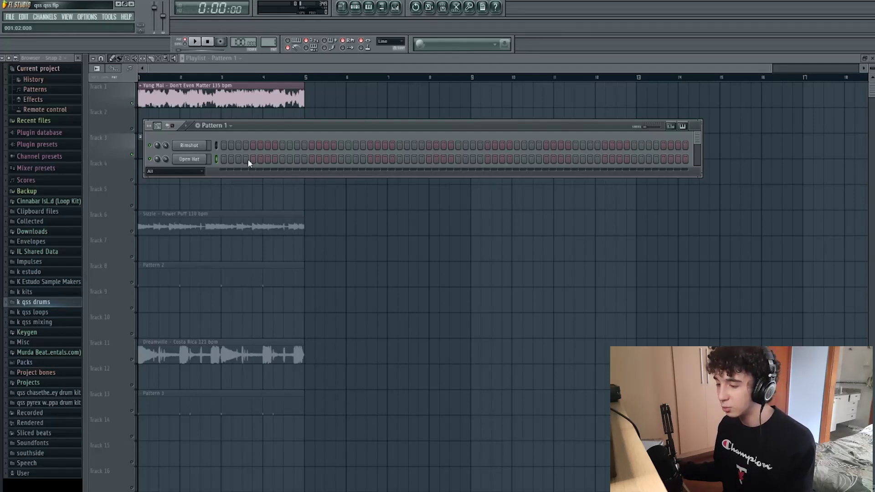
left_click(296, 159)
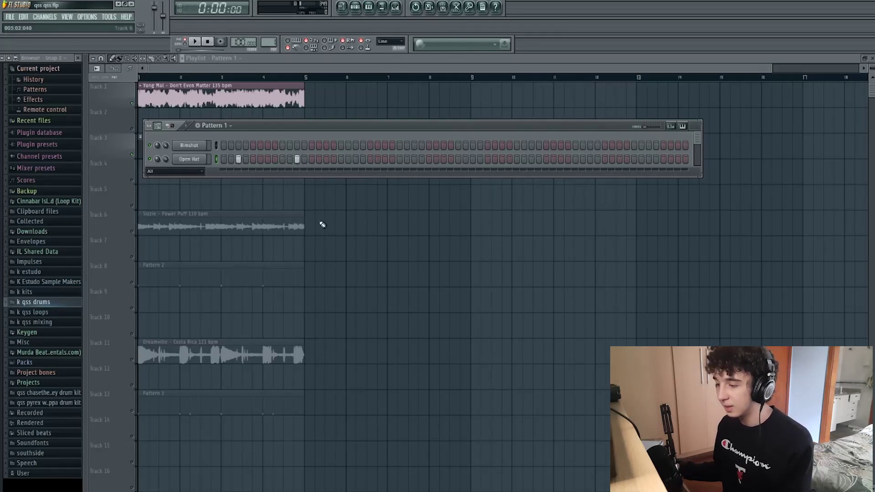
key("space")
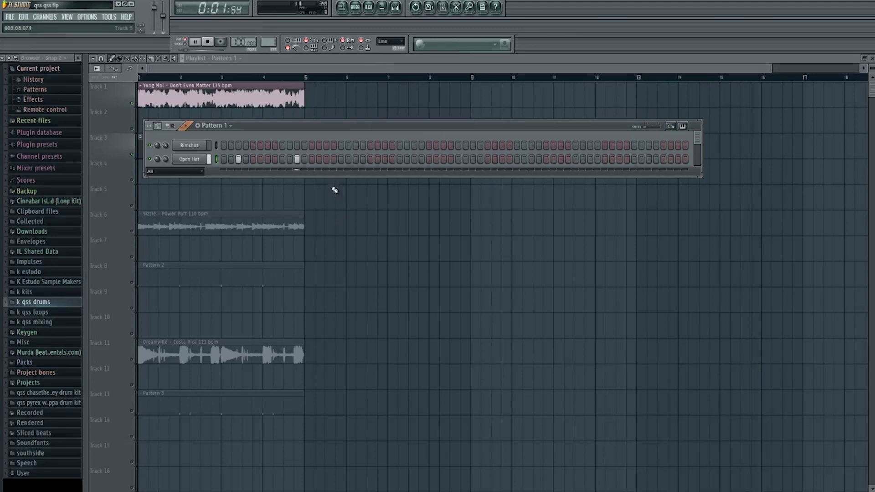
left_click(297, 159)
key("space")
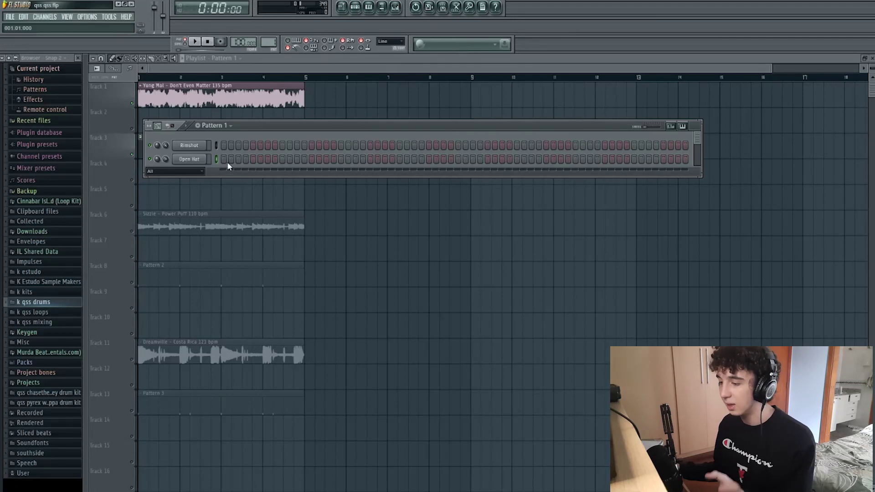
- Try Open Hat hits on steps 1 and 9 of Pattern 1 and play the pattern
left_click(282, 160)
key("space")
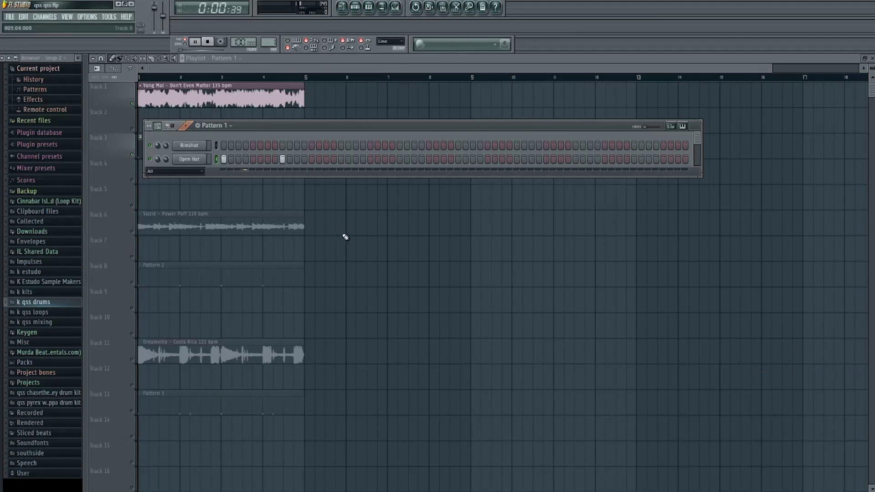
key("space")
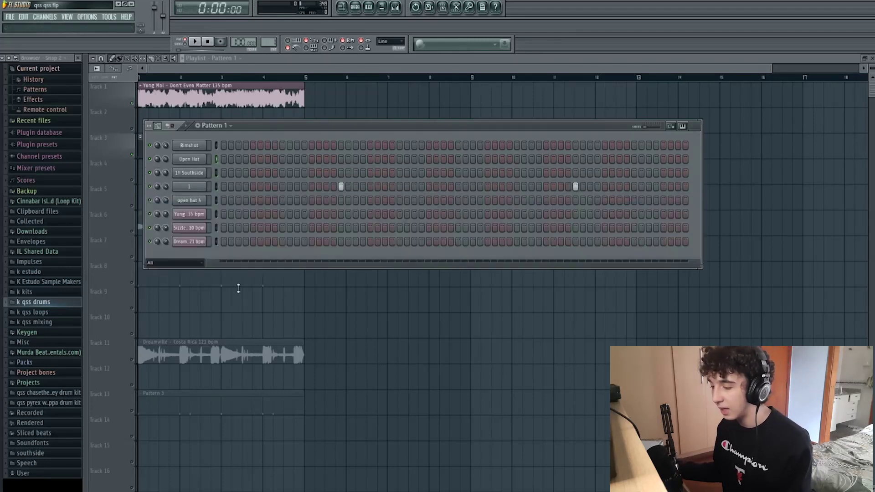
- Mute Track 3 with Pattern 1 and play the Yung Mal loop on Track 1 at 135 BPM
key("F6")
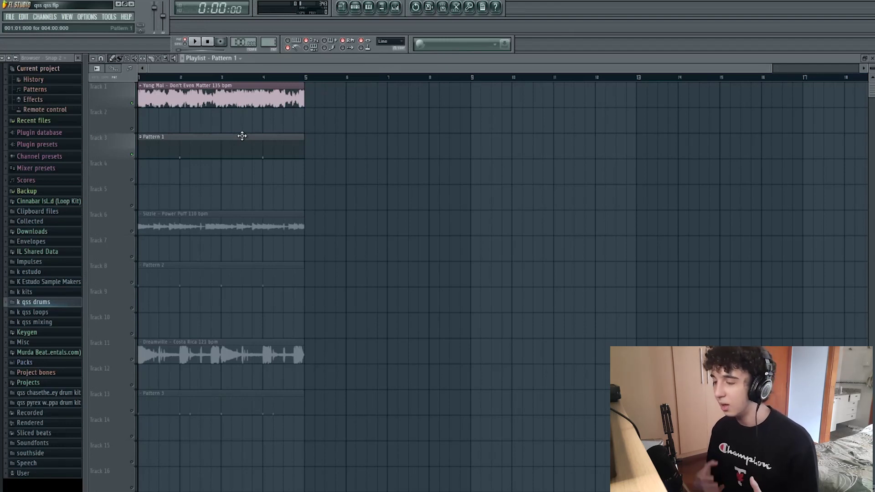
left_click(132, 153)
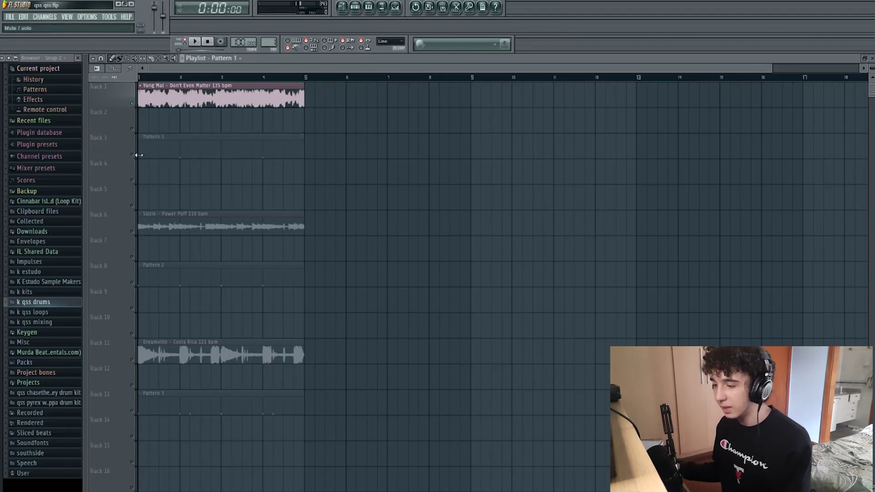
double_click(226, 342)
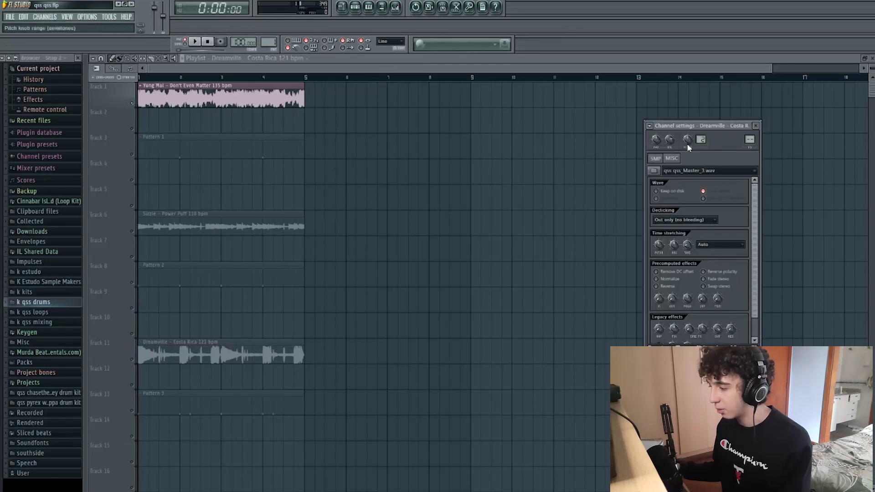
key("Escape")
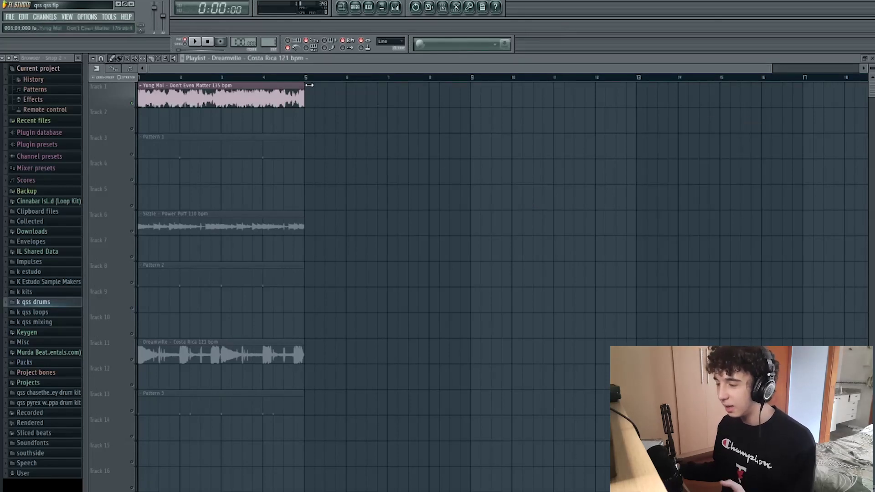
left_click_drag(237, 39, 237, 36)
key("space")
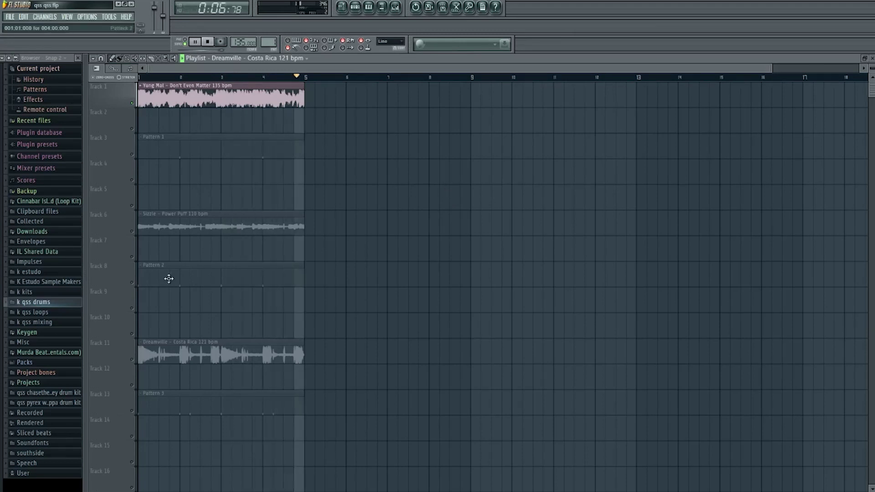
- Audition the Sizzle loop on Track 6 alone at 110 BPM and the Dreamville loop on Track 11 alone at 121 BPM
left_click(105, 221)
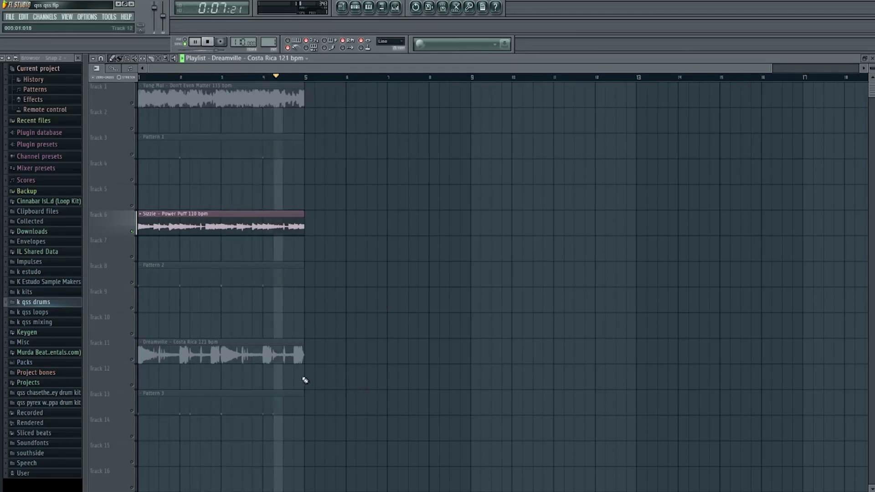
left_click(167, 361)
key("space")
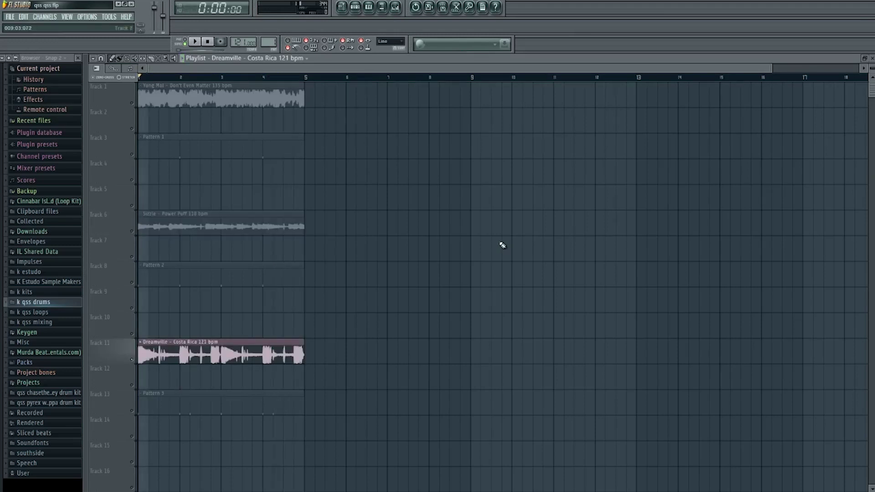
key("space")
key("space")
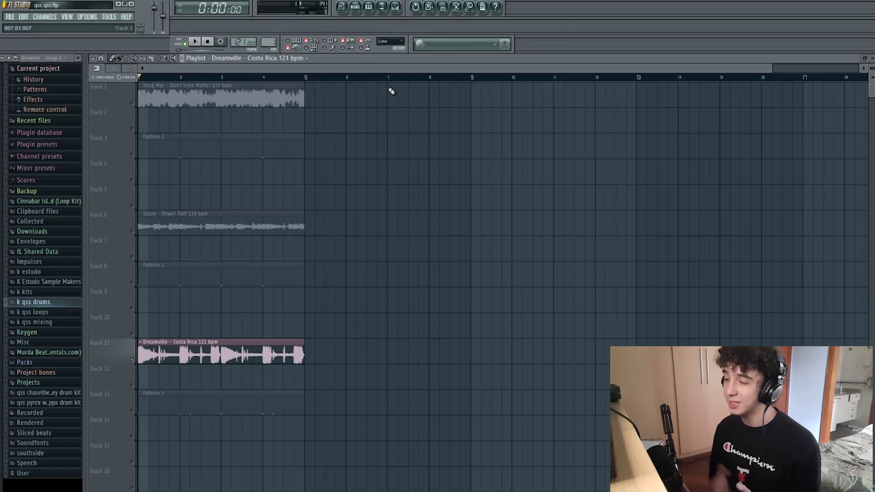
- Show the channel rack and place a hit on step 13 of the Southside channel in Pattern 1
left_click(357, 11)
left_click_drag(373, 124, 377, 121)
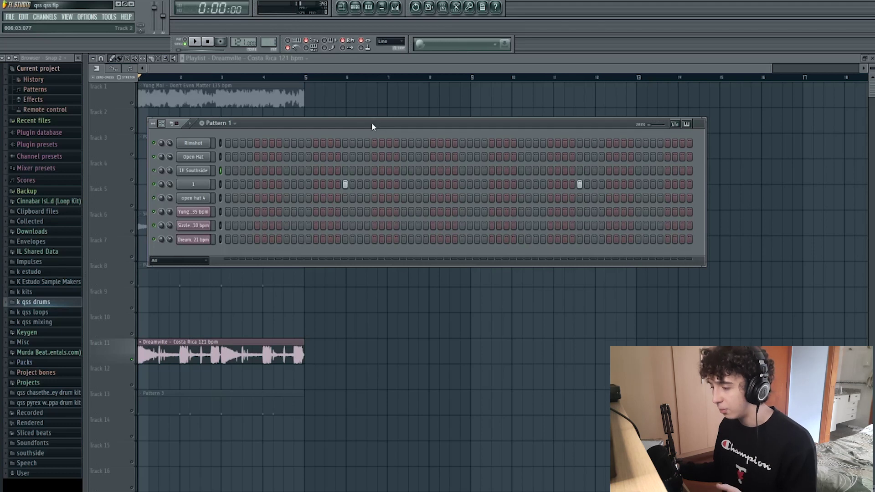
left_click(315, 170)
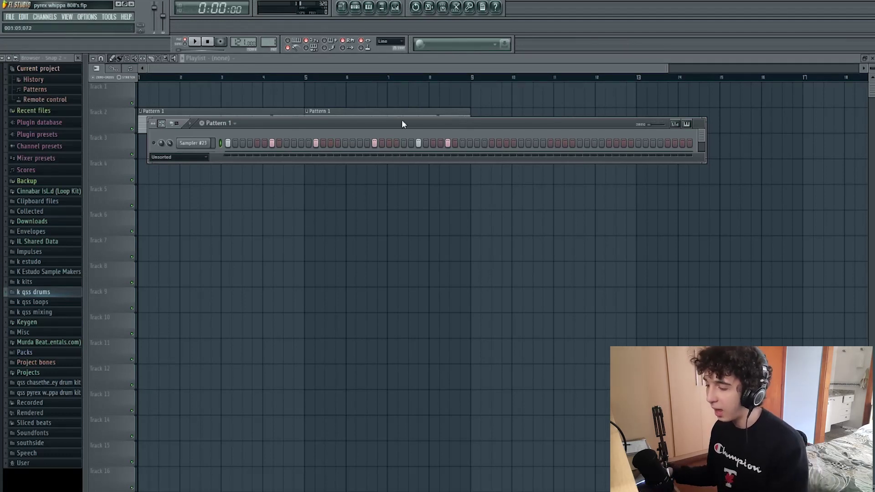
- Clear the Sampler #23 hits on steps 7, 13, 21, 27 and 31, keeping only the hit on step 1
left_click_drag(402, 121, 430, 139)
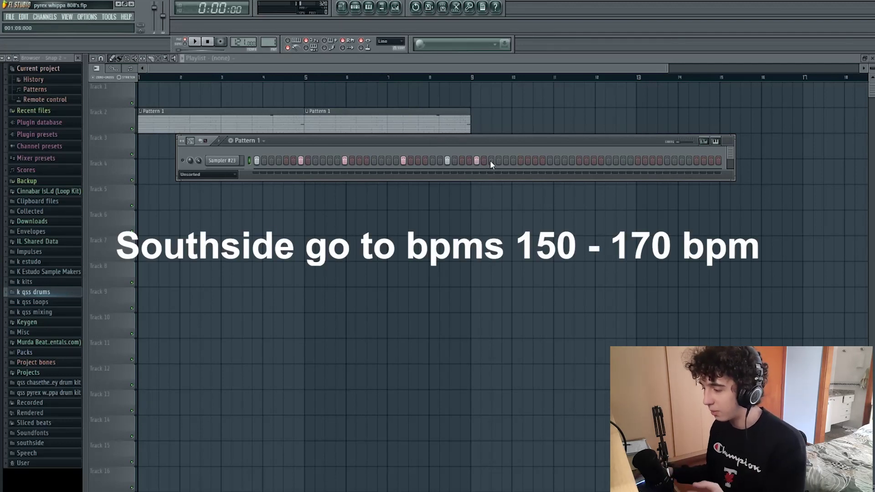
right_click(476, 160)
right_click(447, 160)
right_click(403, 160)
right_click(344, 160)
right_click(300, 160)
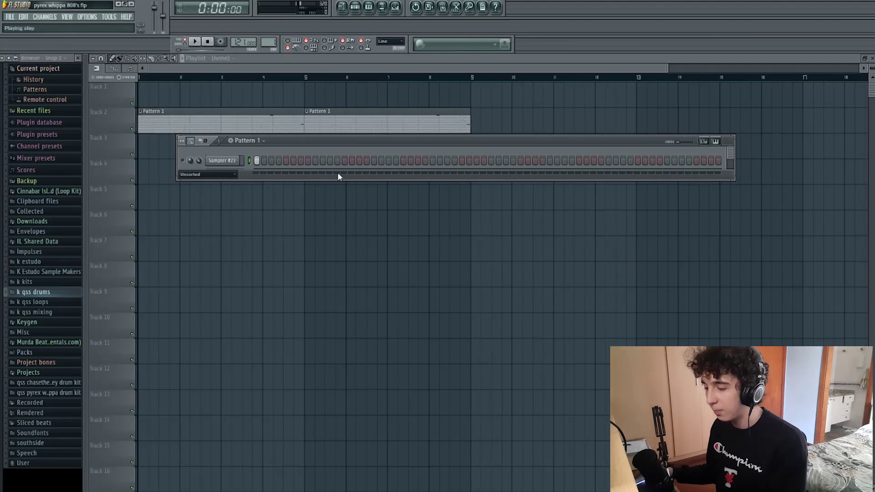
- Rebuild the Sampler #23 rhythm by placing hits on steps 13, 21, 7, 27 and 31
left_click(344, 160)
left_click(404, 160)
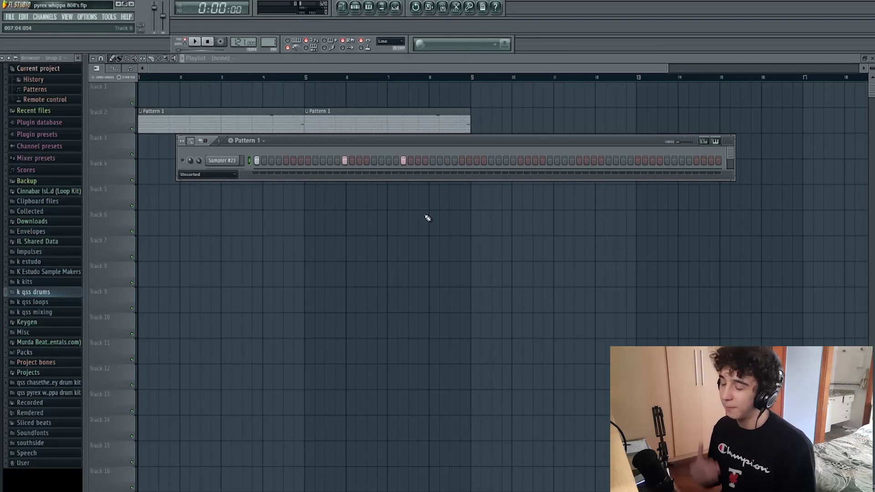
left_click(301, 161)
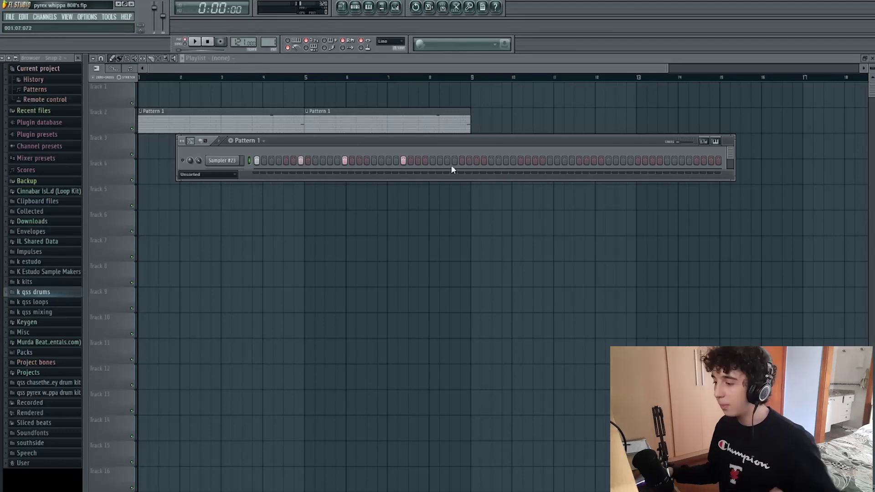
left_click(477, 161)
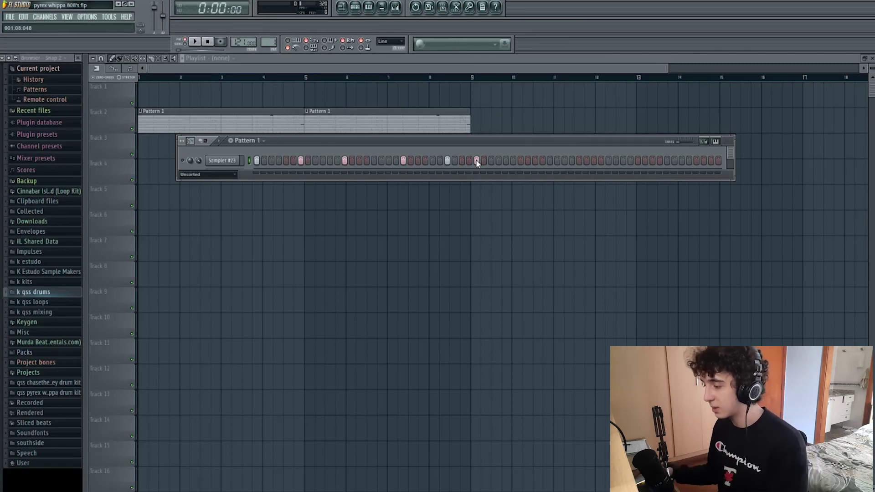
- Enlarge the channel rack to show all samplers and send the Sampler #23 steps to the piano roll
left_click_drag(445, 185, 424, 487)
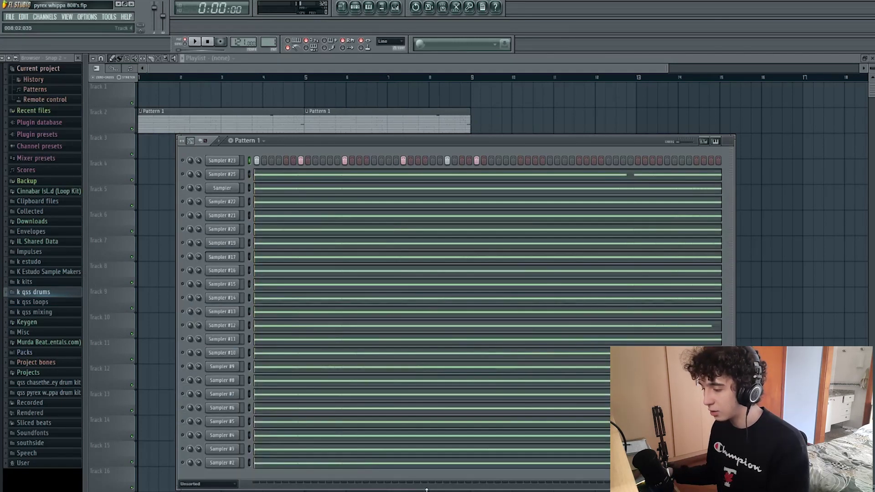
left_click_drag(439, 142, 444, 101)
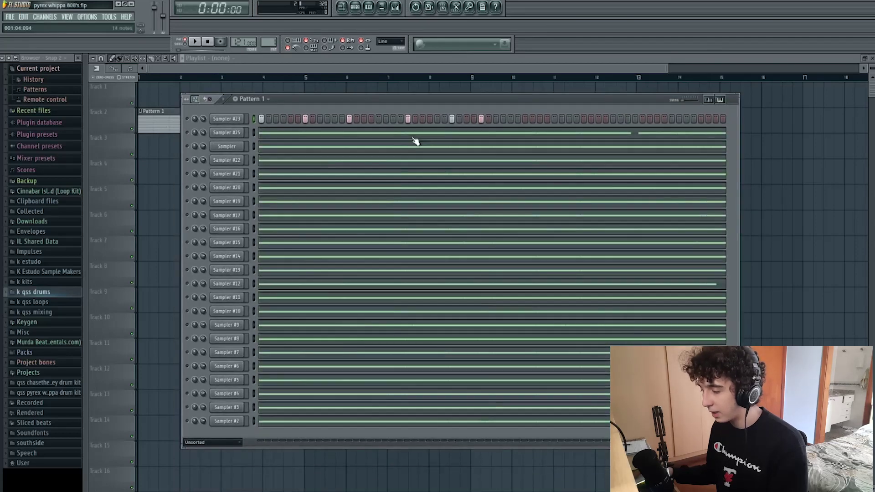
right_click(241, 118)
left_click(273, 122)
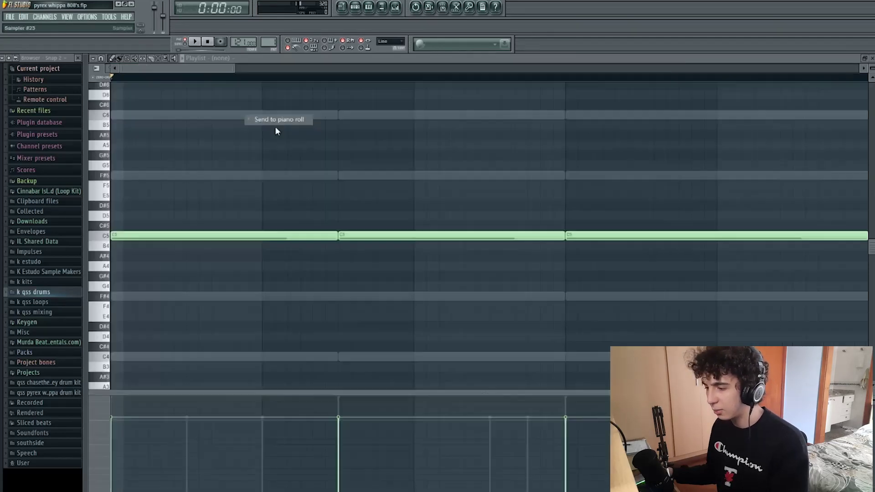
- Duplicate the six C5 notes directly after the originals and transpose all twelve notes up to C#5
scroll(402, 203, "down", 2)
left_click_drag(488, 235, 302, 234)
key("ctrl+b")
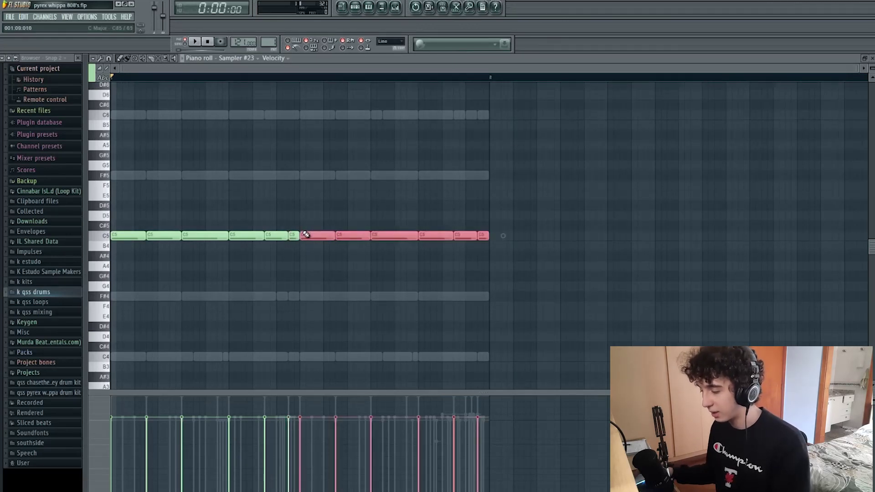
key("ctrl+a")
scroll(503, 236, "up", 2)
key("Up")
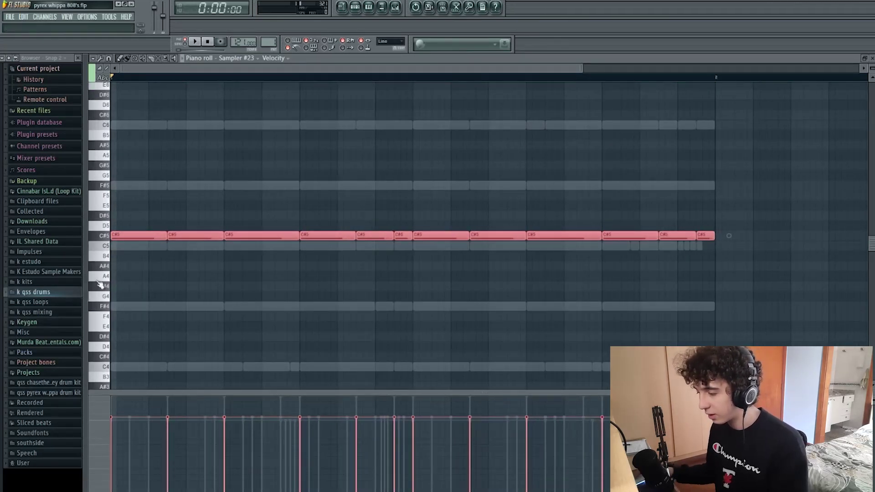
- Try deleting the last six C#5 notes of the duplicated phrase and undo the deletion
left_click(380, 282)
left_click_drag(412, 270, 132, 221)
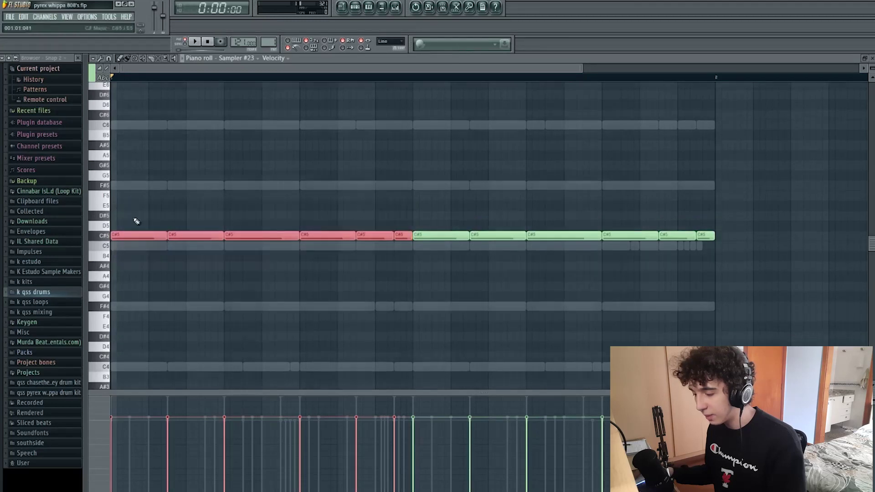
left_click(355, 285)
left_click_drag(425, 279, 751, 171)
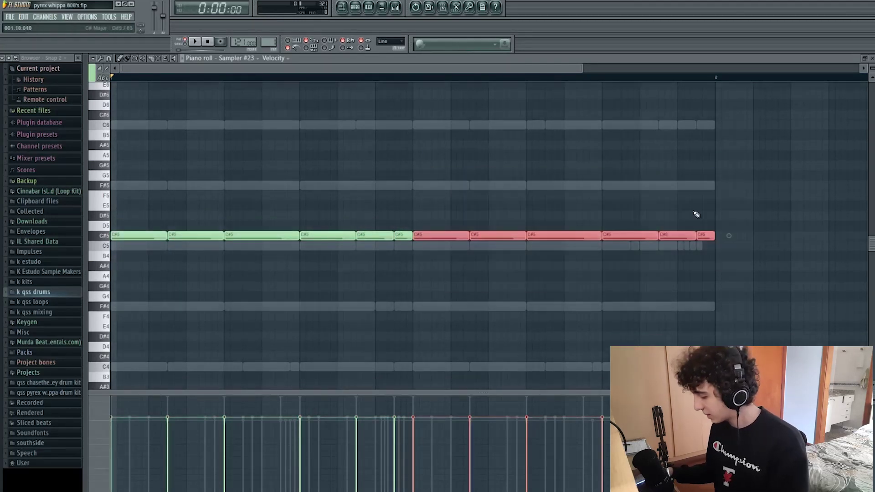
key("Delete")
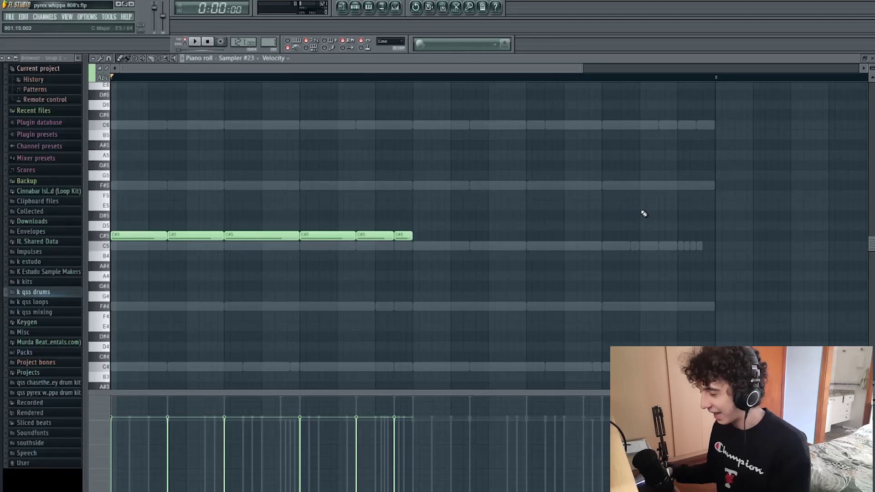
key("ctrl+z")
- Transpose all twelve Sampler #23 notes up to F5 and clear the selection
left_click_drag(681, 241, 703, 250)
left_click_drag(629, 242, 673, 251)
key("ctrl+a")
left_click_drag(559, 232, 454, 190)
key("ctrl+d")
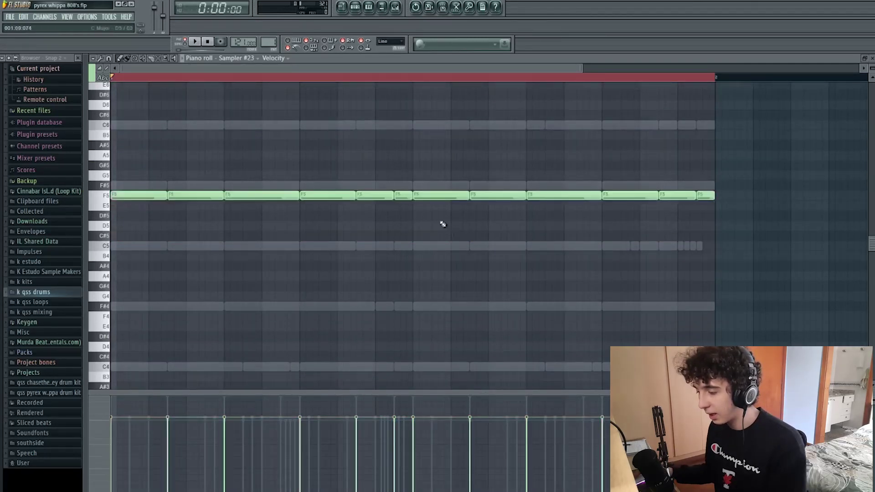
key("Escape")
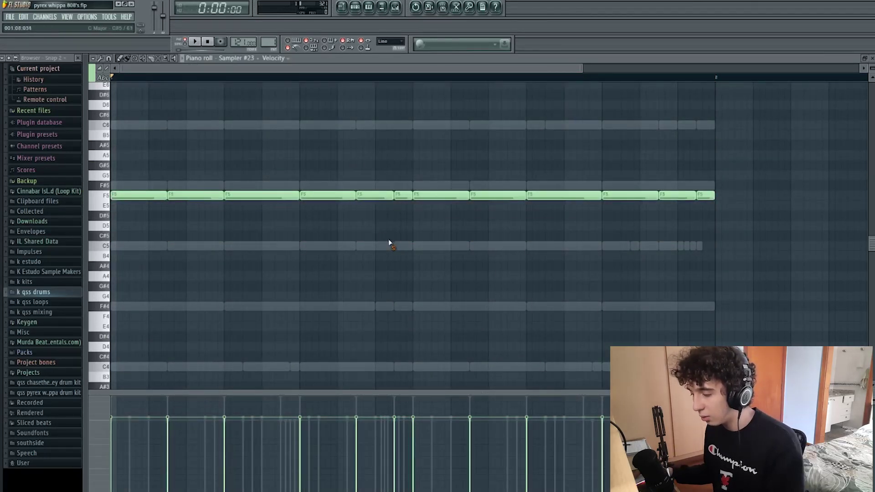
- Try removing the fifth and sixth F5 notes and extending the fourth to fill the gap, and undo those changes
right_click(382, 196)
right_click(403, 195)
left_click_drag(355, 195, 411, 195)
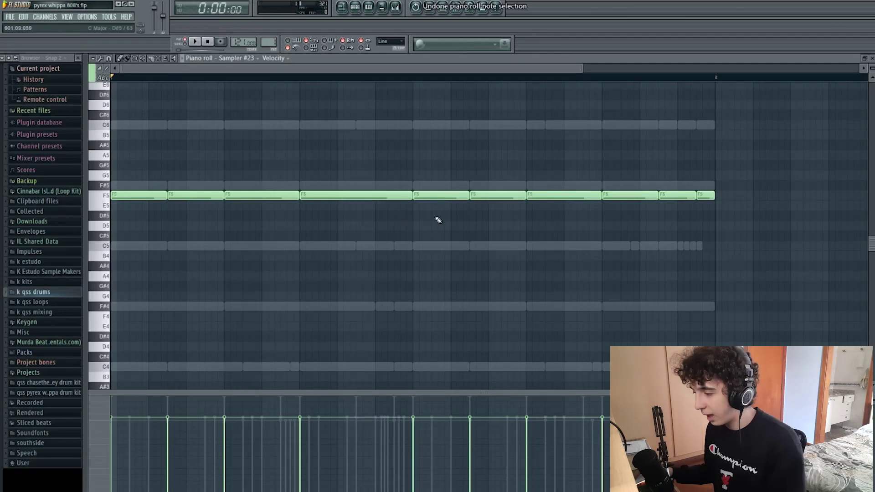
key("ctrl+alt+z")
key("ctrl+alt+z")
key("ctrl+alt+z")
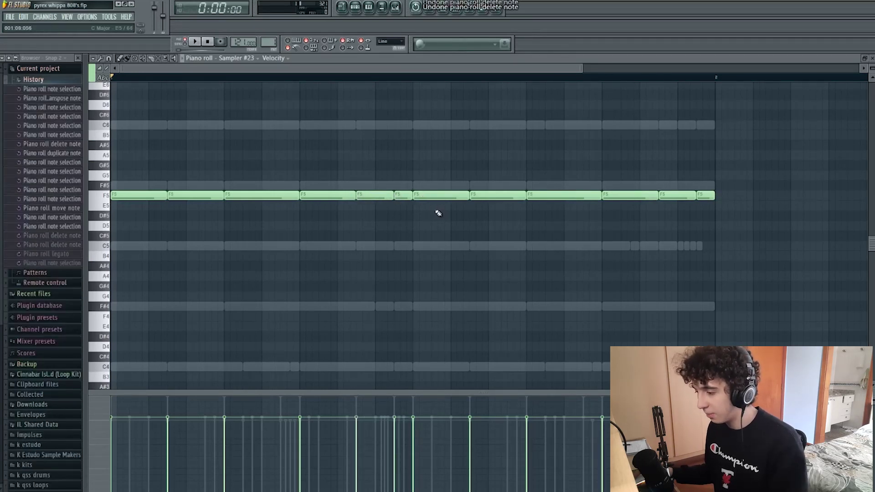
- Transpose all twelve notes up to B5, try removing the short sixth note, and undo the removal
key("ctrl+a")
left_click_drag(390, 197, 112, 140)
left_click(393, 154, "ctrl")
left_click(371, 162, "ctrl")
right_click(403, 134)
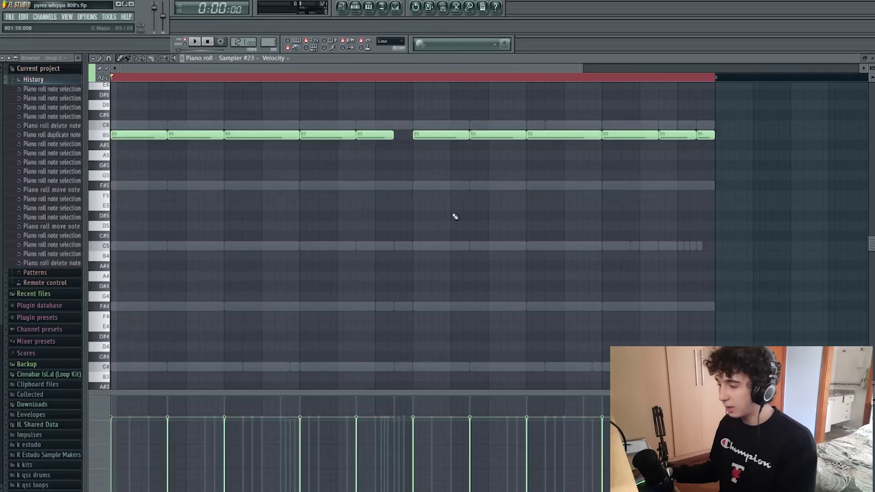
key("ctrl+z")
- Move all twelve notes to A#5 and clear the selection
key("ctrl+a")
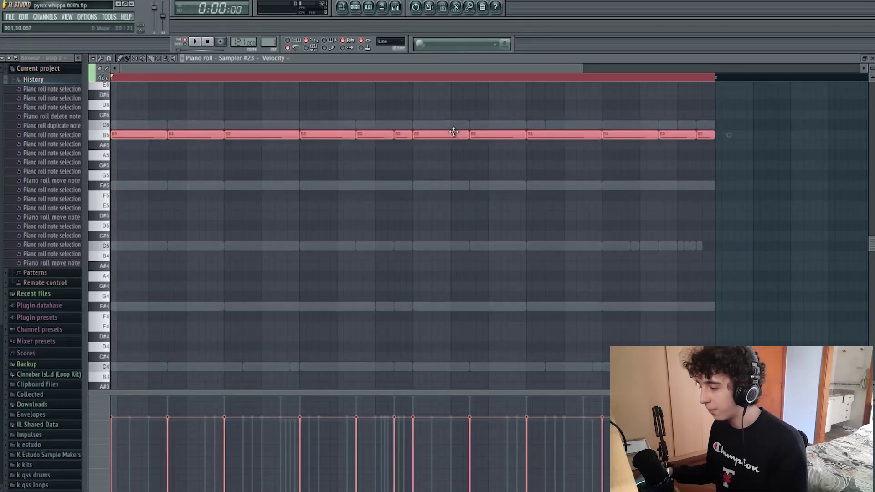
left_click_drag(455, 133, 455, 145)
left_click(451, 225, "ctrl")
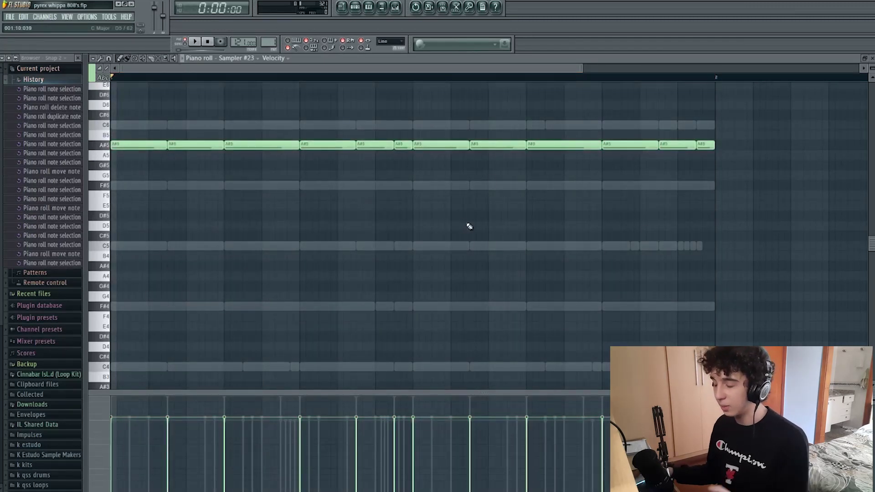
left_click_drag(766, 209, 234, 204)
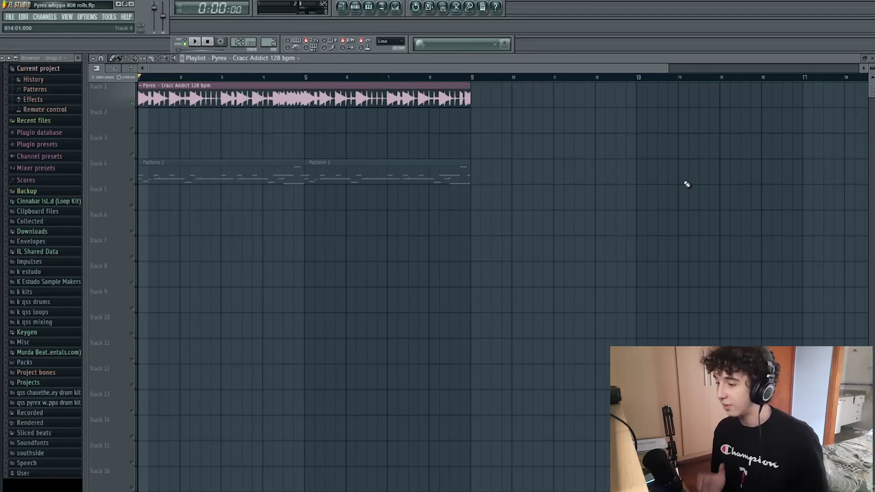
- Play the Pyrex - Cracc Addict 128 bpm loop in the playlist and stop playback
key("space")
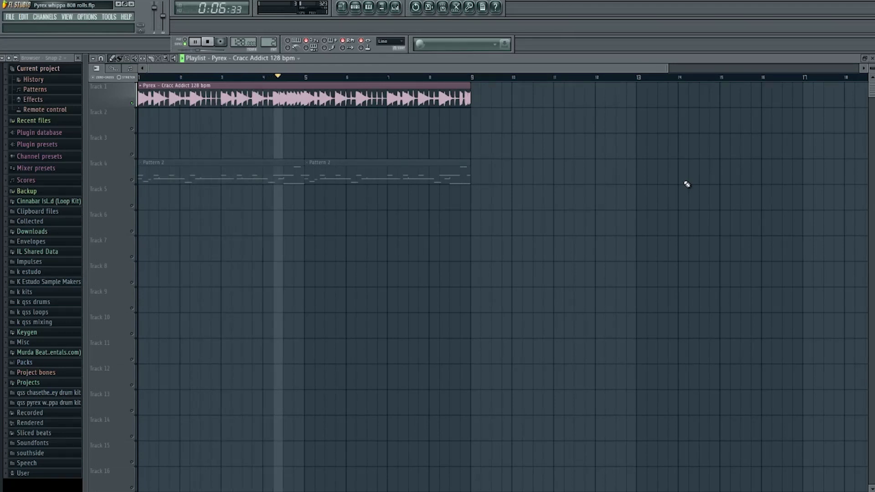
key("space")
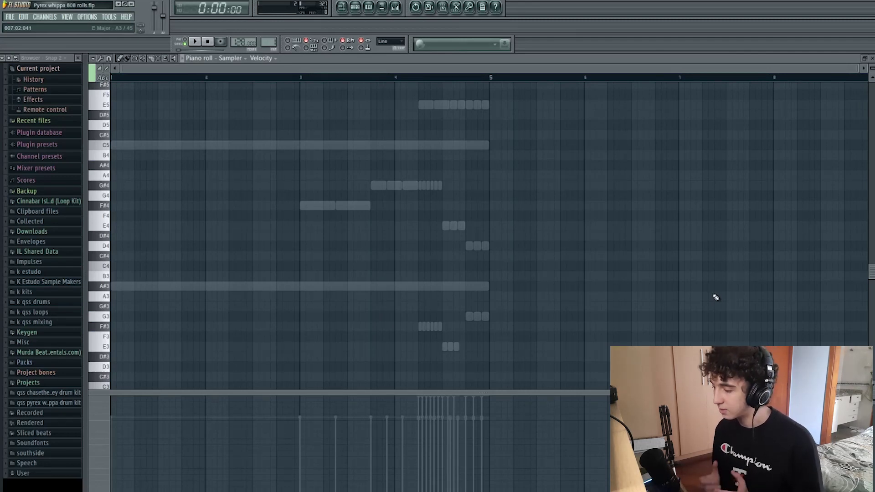
left_click_drag(534, 254, 457, 246)
left_click_drag(513, 340, 460, 303)
left_click_drag(522, 210, 528, 196)
left_click_drag(513, 131, 466, 100)
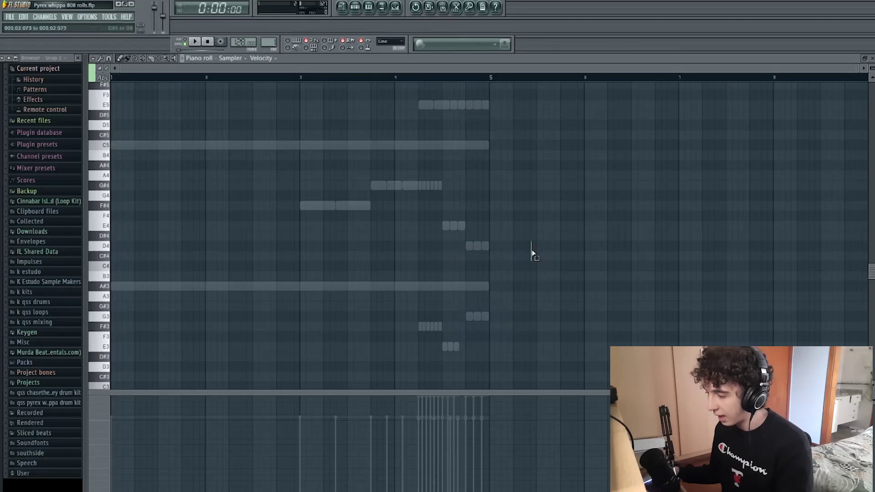
left_click_drag(511, 241, 471, 255)
- With the snap at 1/3 step, draw three equal, adjacent D#4 roll notes filling the last beat of bar 4
left_click(109, 58)
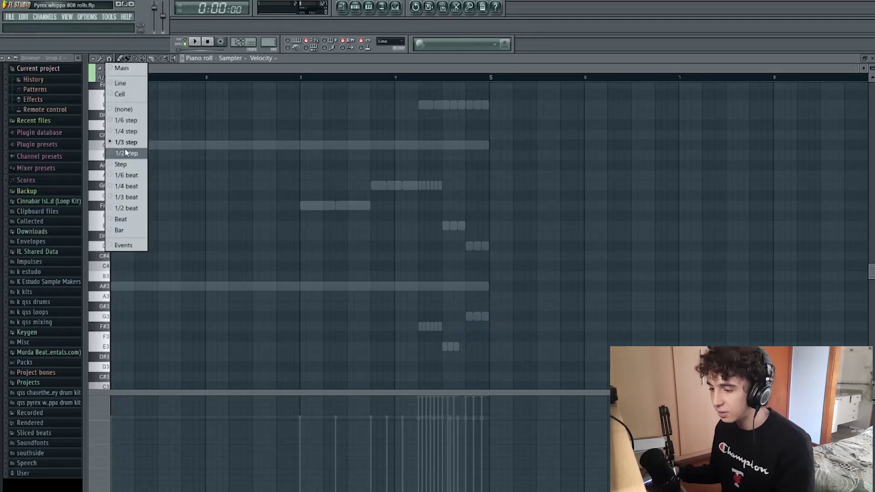
left_click(130, 137)
left_click(465, 236)
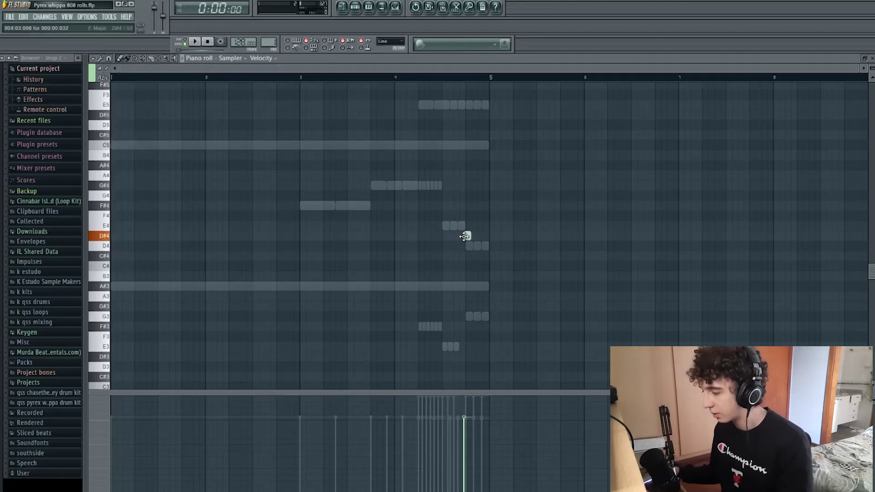
scroll(467, 235, "up", 4)
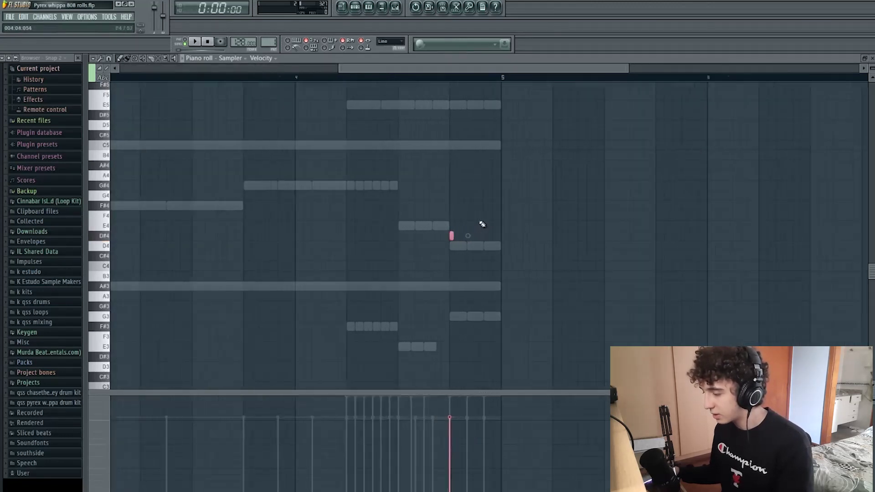
scroll(449, 232, "up", 2)
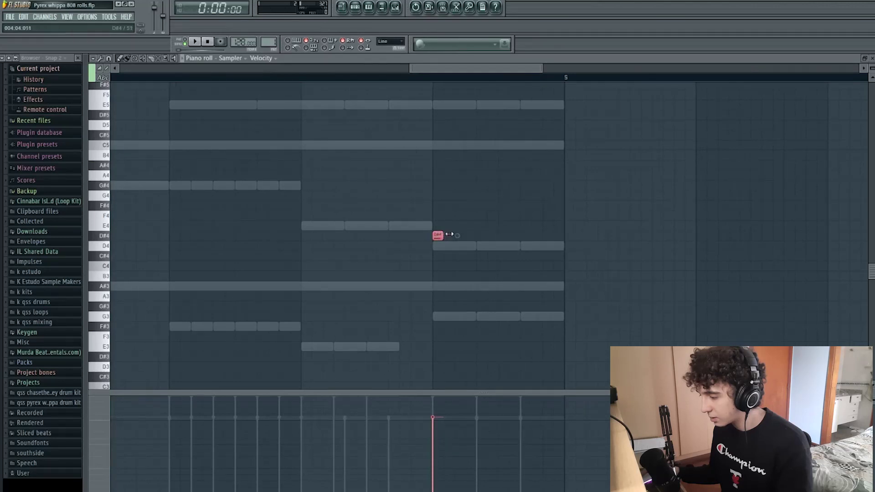
left_click_drag(446, 234, 472, 232)
key("ctrl+b")
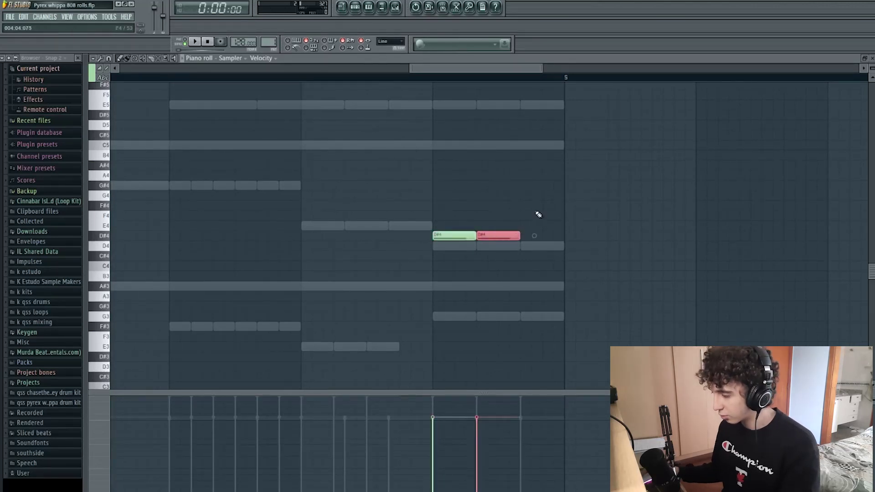
key("ctrl+b")
- Delete the three D#4 roll notes from the end of bar 4
scroll(432, 221, "down", 4)
scroll(487, 228, "down", 3)
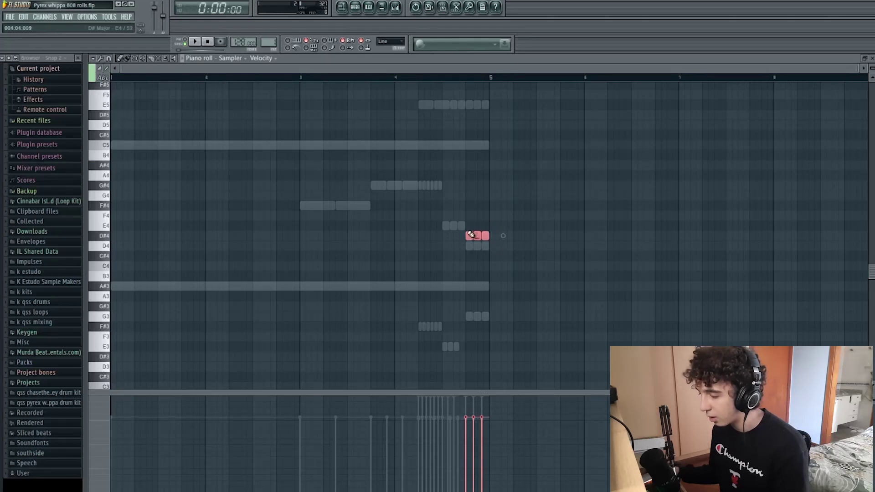
scroll(482, 234, "up", 2)
scroll(497, 221, "down", 1)
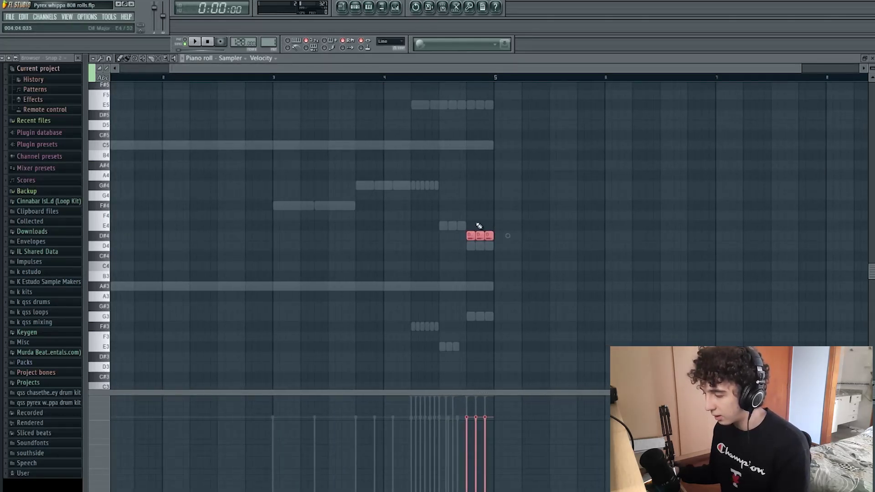
key("Delete")
scroll(412, 218, "down", 1)
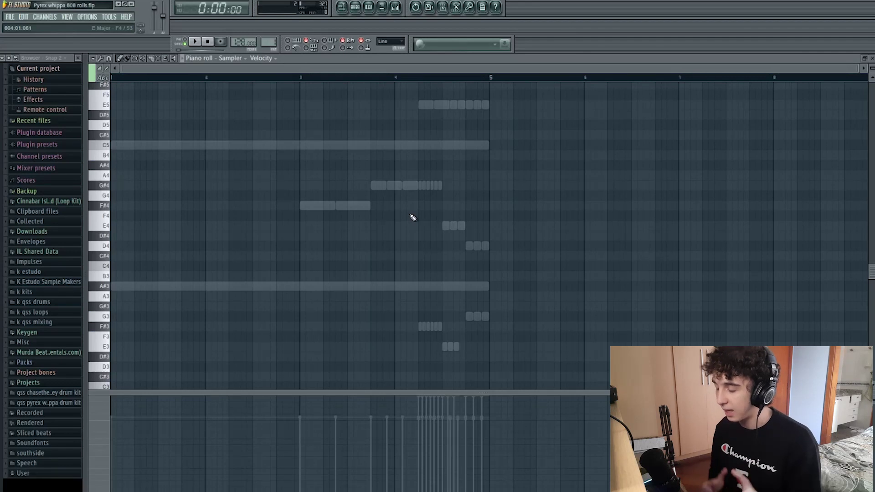
scroll(528, 252, "up", 1)
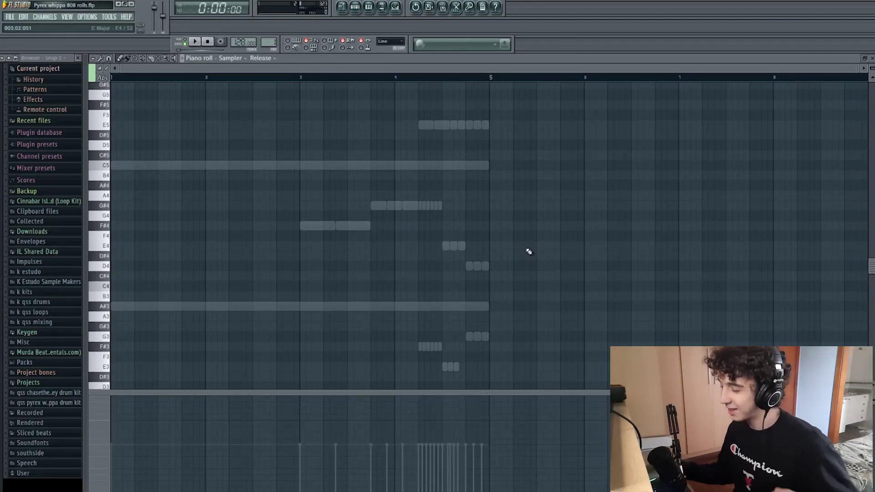
left_click_drag(526, 249, 451, 277)
left_click_drag(536, 307, 540, 311)
left_click_drag(510, 321, 456, 353)
left_click_drag(505, 131, 469, 122)
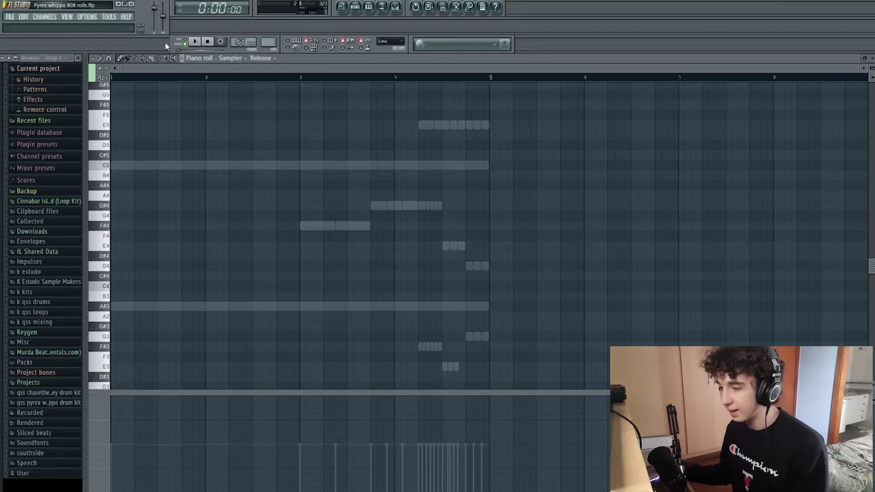
- With the snap at 1/3 step, draw six equal, adjacent F#4 roll notes filling the second beat of bar 4
left_click(105, 67)
left_click(123, 142)
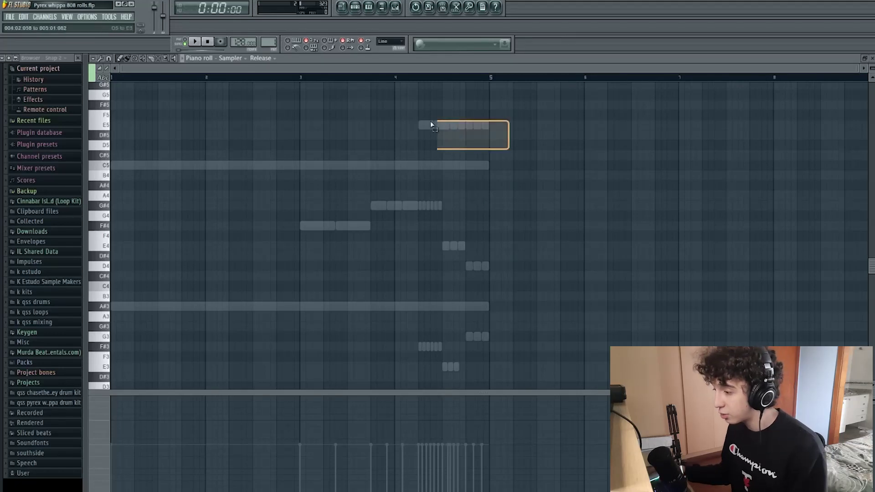
left_click_drag(567, 280, 384, 220)
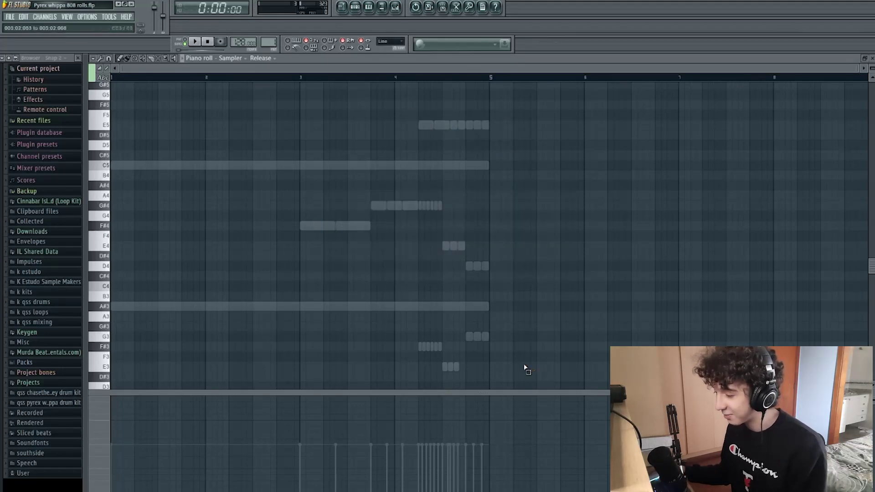
scroll(396, 319, "down", 2)
scroll(449, 302, "up", 2)
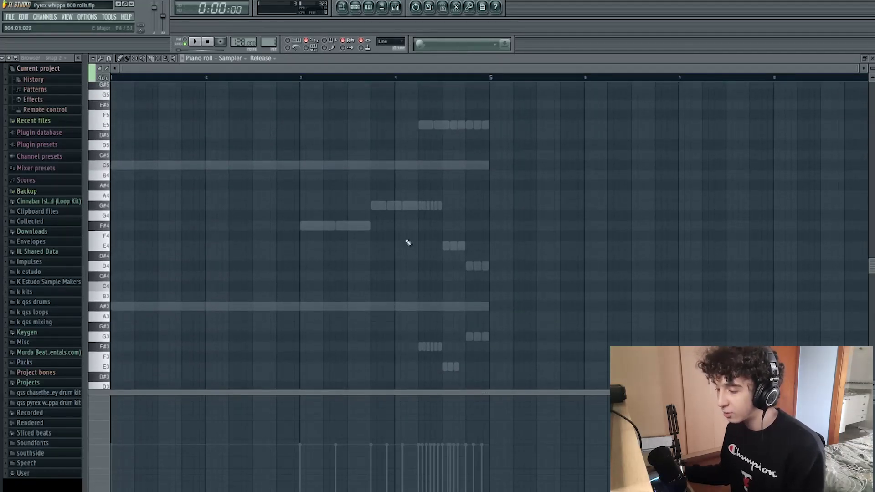
scroll(431, 254, "up", 5, "ctrl")
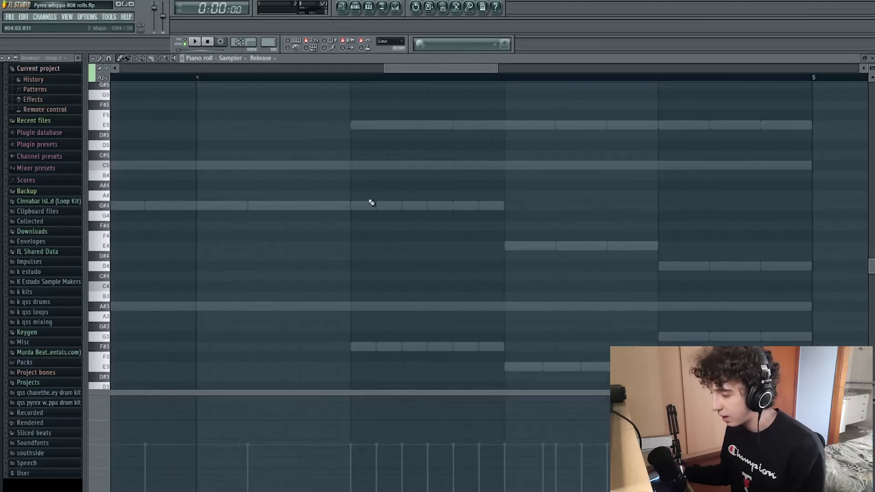
left_click_drag(353, 206, 503, 208)
left_click(354, 226)
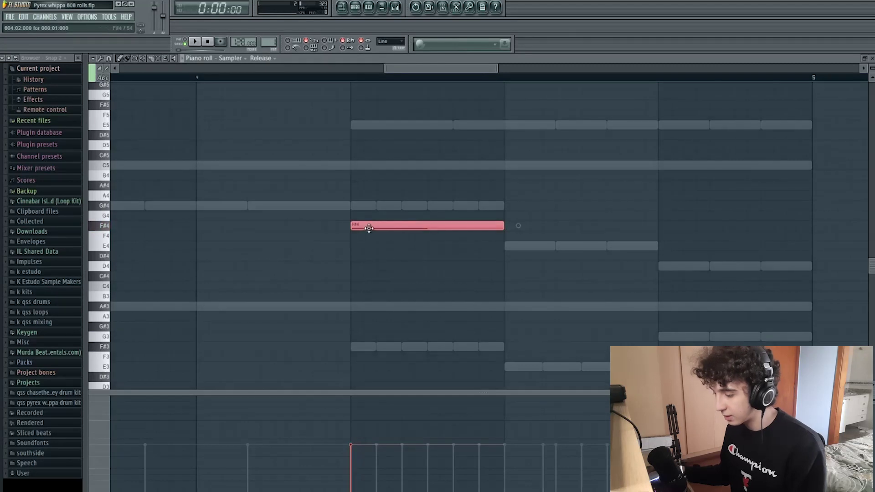
left_click_drag(356, 230, 394, 238)
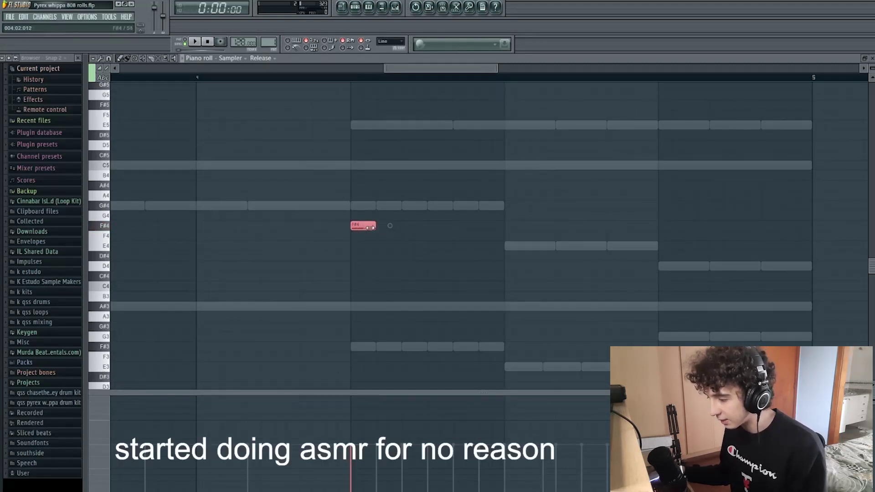
left_click_drag(372, 226, 459, 237)
scroll(363, 218, "down", 2)
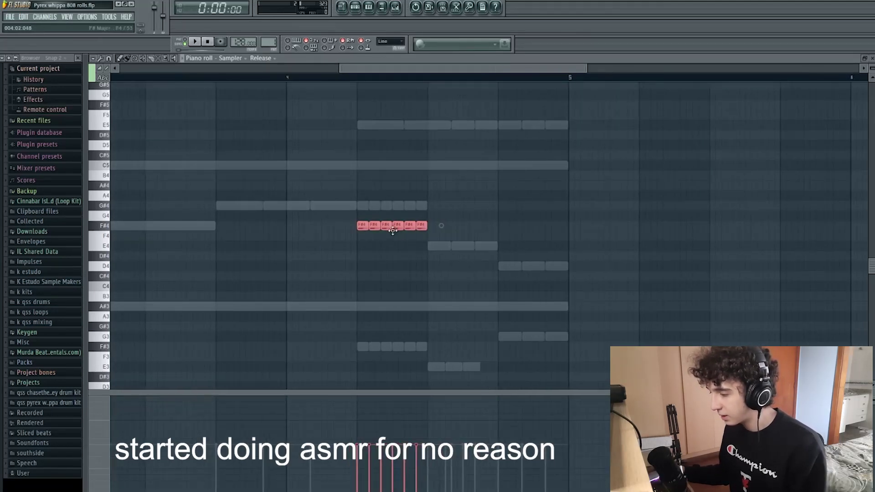
- Move the six roll notes down to G3, and delete them all
left_click_drag(394, 226, 393, 338)
left_click(426, 338)
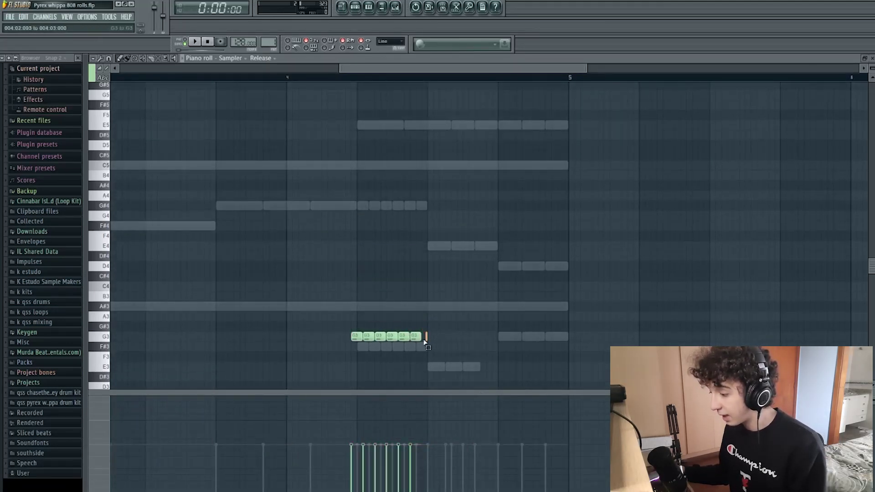
key("ctrl+a")
key("Delete")
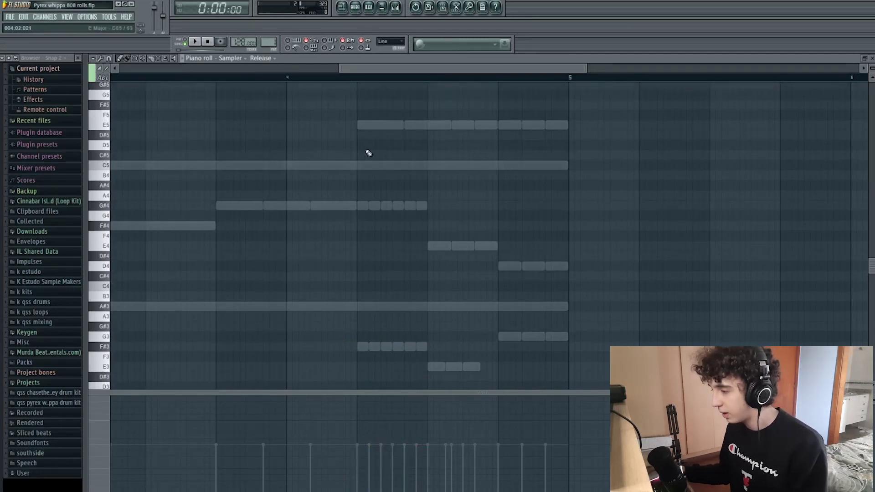
left_click_drag(352, 127, 493, 125)
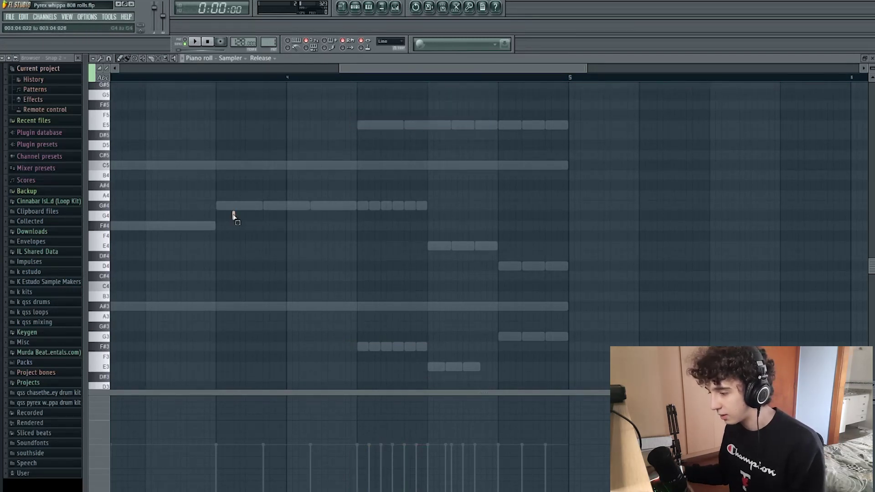
left_click_drag(235, 213, 332, 202)
- Draw three equal, adjacent D4 roll notes filling the last beat of bar 4, over the faded roll
scroll(479, 267, "up", 2)
mouse_move(512, 267)
left_mouse_down()
mouse_move(496, 267)
mouse_move(513, 267)
left_mouse_up()
left_click(511, 266, "ctrl")
key("ctrl+b")
key("ctrl+b")
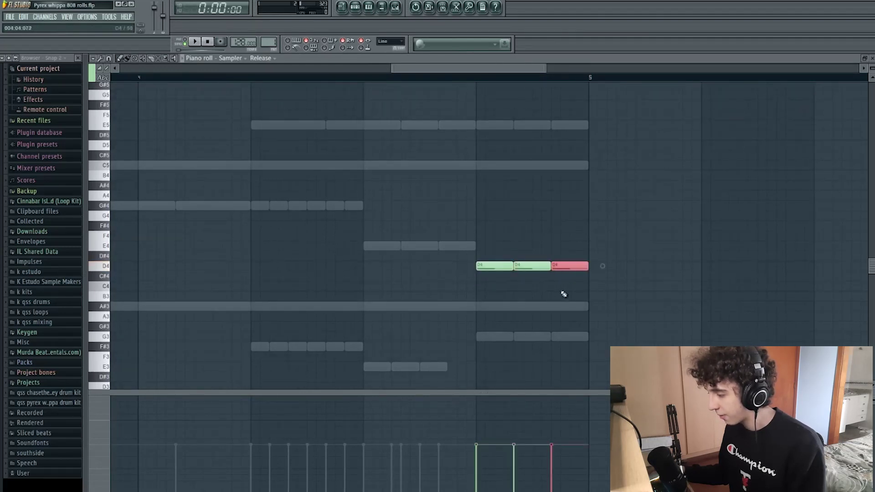
- Replace the D4 roll with three equal, adjacent F4 notes across the last beat of bar 3 and first beat of bar 4, and delete them
left_click_drag(603, 291, 258, 240)
scroll(495, 262, "down", 2)
scroll(495, 263, "down", 2)
scroll(257, 240, "up", 2)
left_click_drag(397, 242, 541, 242)
scroll(523, 253, "down", 4)
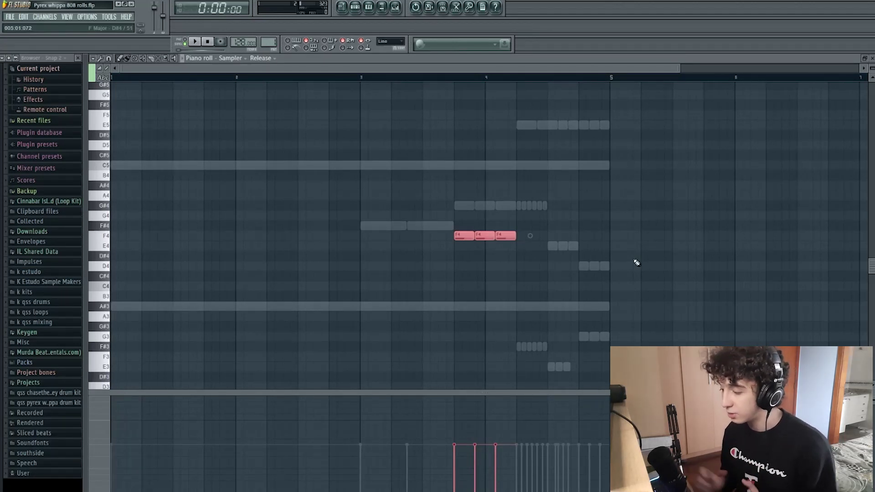
left_click(490, 240)
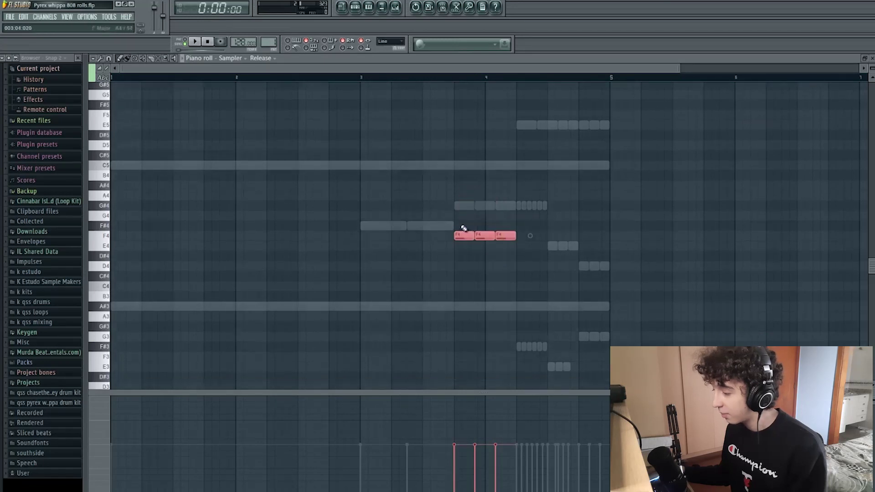
key("Delete")
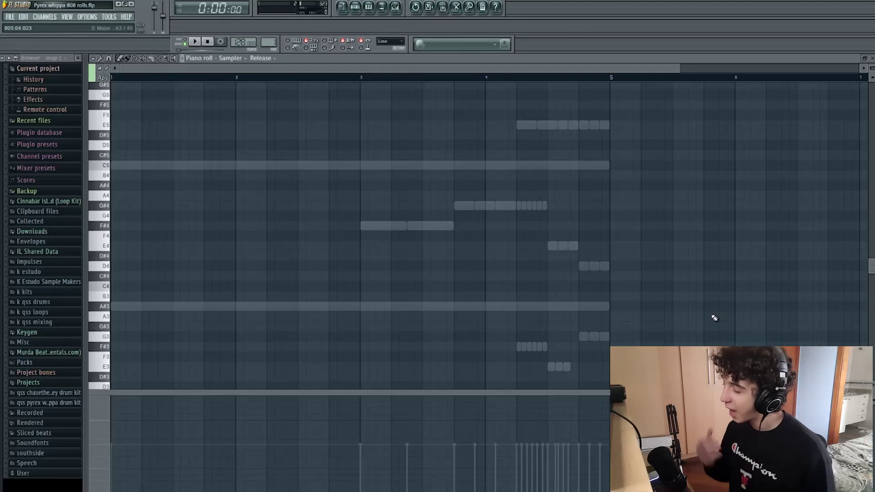
- Open the playlist and play bars 4 and 5 of the Pyrex - Cracc Addict audio clip as a loop selection
left_click(871, 64)
key("F6")
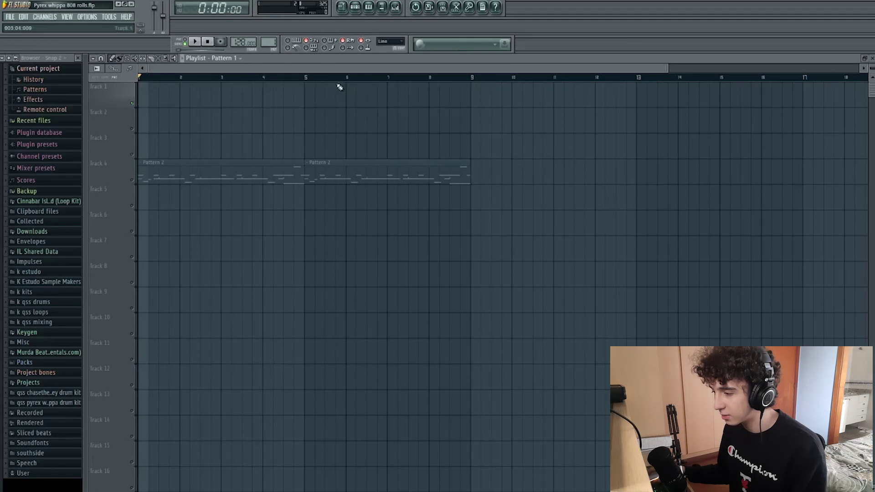
left_click_drag(337, 77, 308, 82)
scroll(257, 71, "right", 2)
key("space")
key("space")
scroll(286, 129, "down", 2)
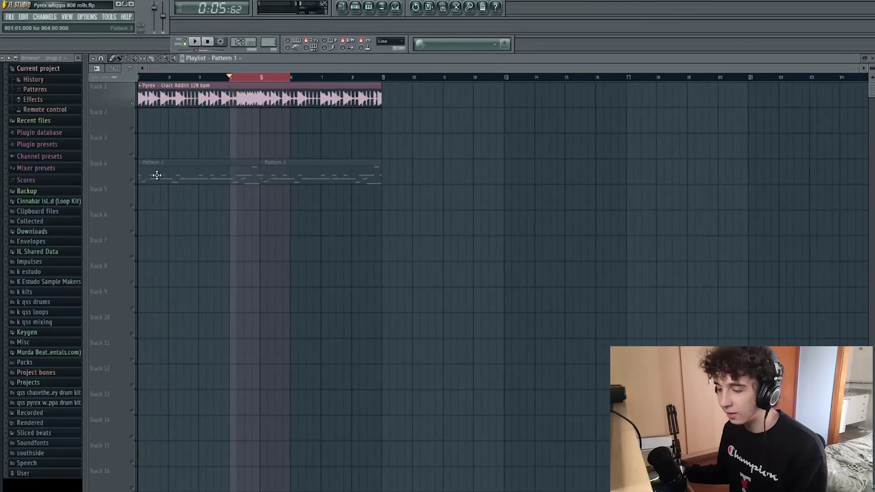
- Solo the Pattern 2 track and play the clip's 1 zay!!! notes in the piano roll
right_click(137, 180)
key("Escape")
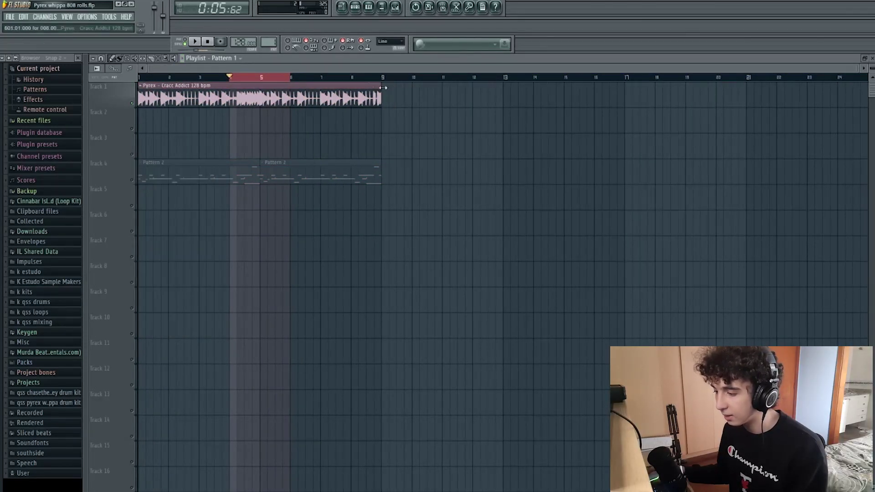
double_click(190, 177)
scroll(355, 80, "down", 5)
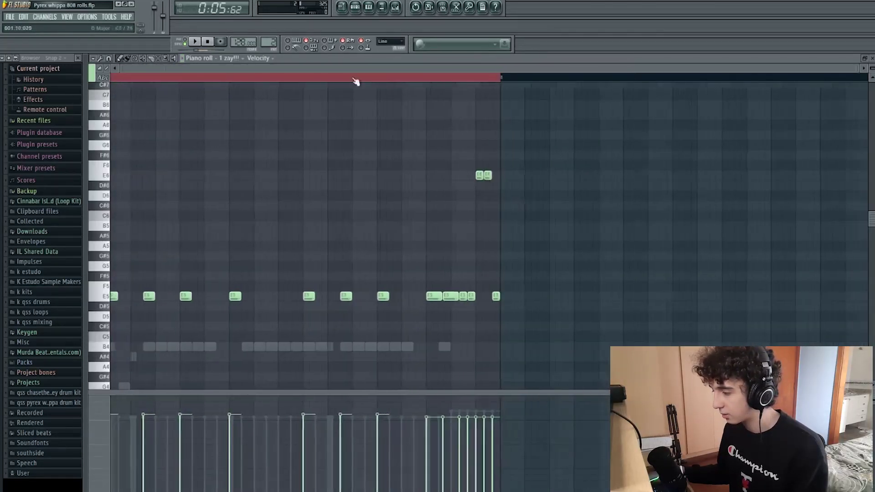
key("space")
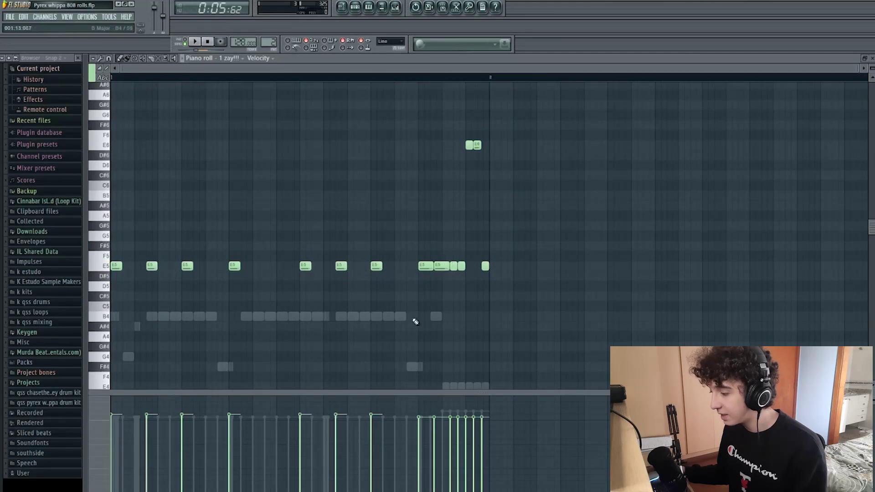
- With the snap at 1/3 step, transpose the two E6 roll notes down one octave and back up
left_click(109, 59)
left_click(127, 153)
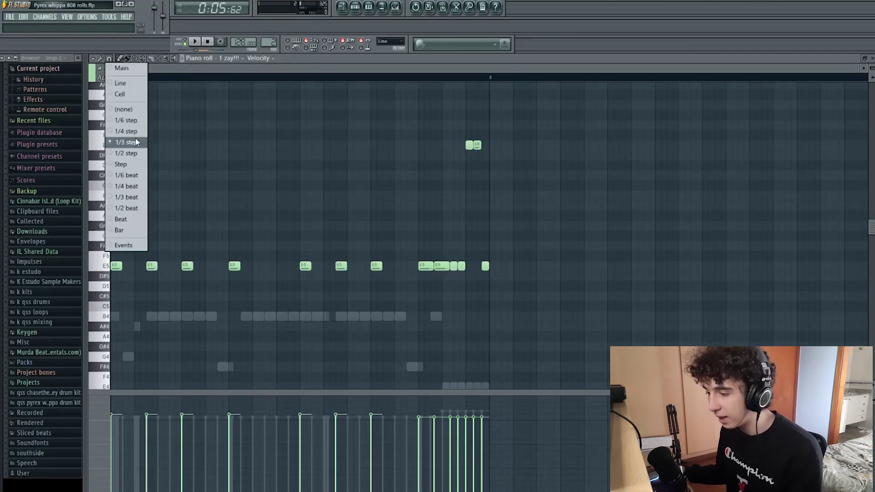
scroll(498, 220, "up", 4)
left_click_drag(426, 131, 472, 277)
left_click_drag(471, 168, 416, 136)
key("ctrl+Down")
scroll(418, 135, "down", 1)
key("ctrl+Up")
scroll(418, 135, "up", 2)
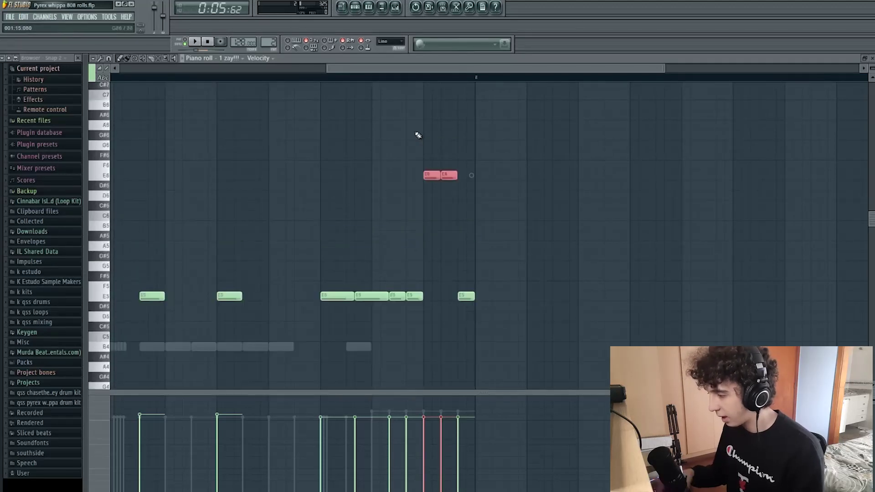
left_click(414, 136)
scroll(366, 277, "down", 2)
scroll(389, 252, "up", 1)
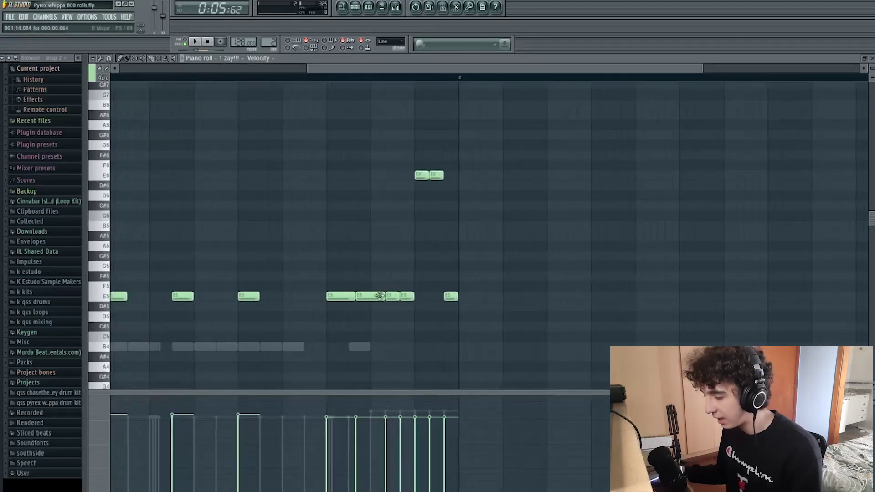
- Draw three equal, adjacent C6 notes above the E5 roll, together filling steps 14 and 15
scroll(381, 225, "up", 2)
key("ctrl+b")
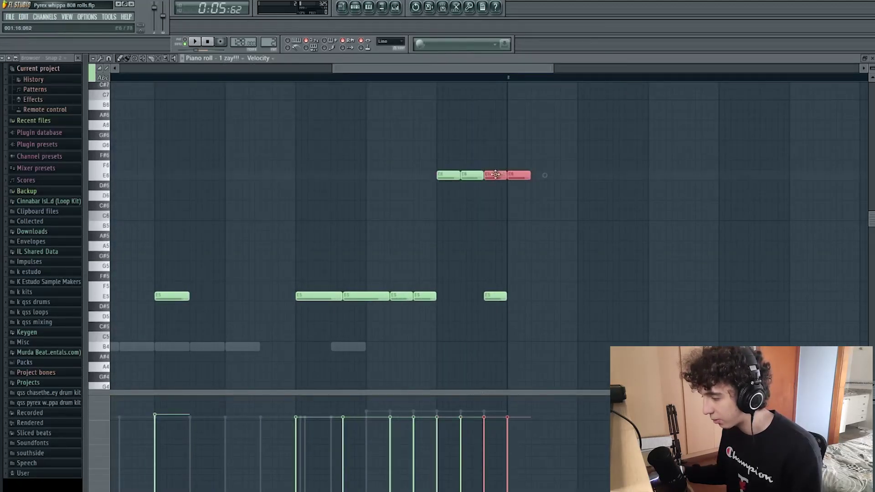
left_click_drag(488, 172, 299, 212)
left_click(331, 217)
key("ctrl+b")
left_click_drag(408, 216, 308, 217)
left_click_drag(381, 217, 450, 217)
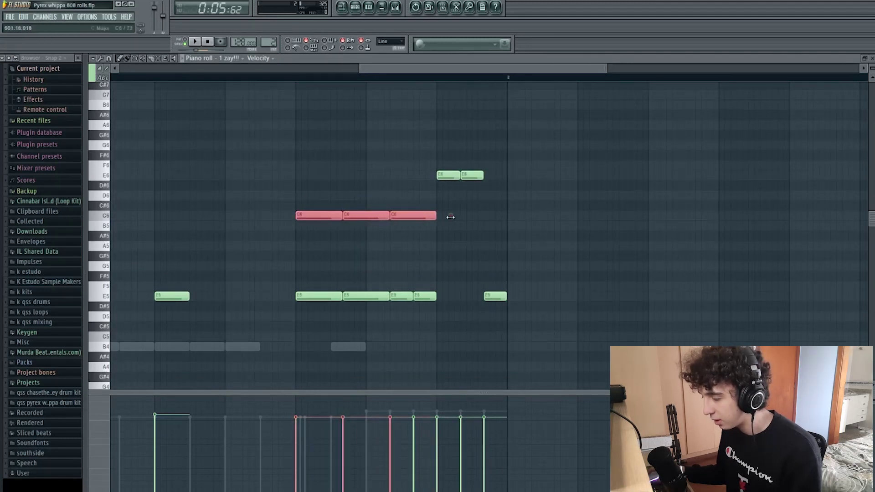
- Split the third C6 note into two equal shorter notes, and delete the whole C6 roll
left_click(404, 216)
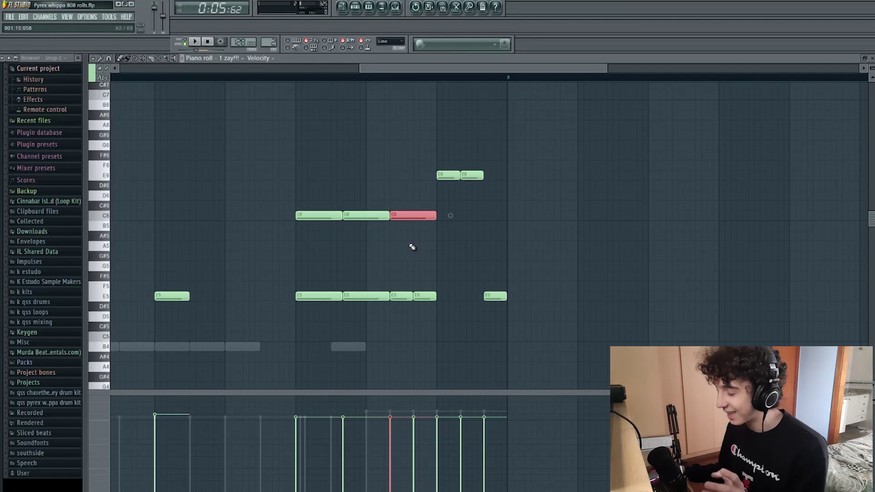
left_click_drag(434, 219, 266, 193)
left_click(424, 217)
scroll(287, 203, "down", 2)
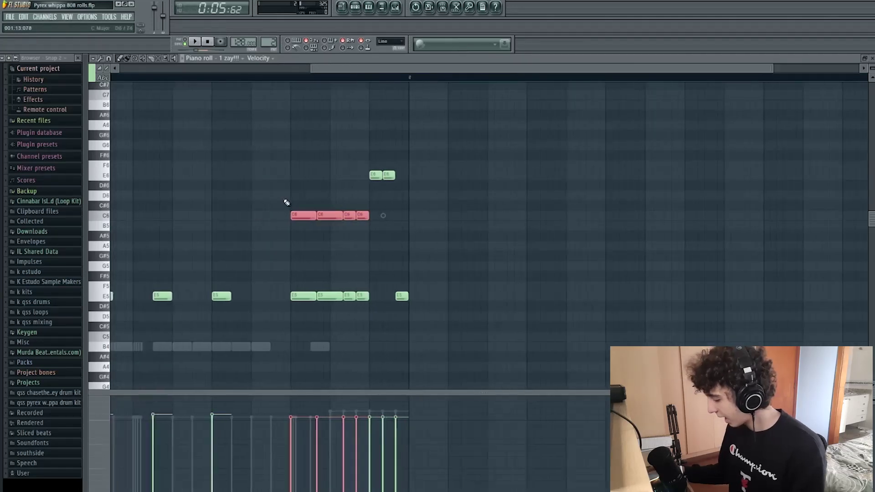
key("Delete")
scroll(287, 202, "down", 2)
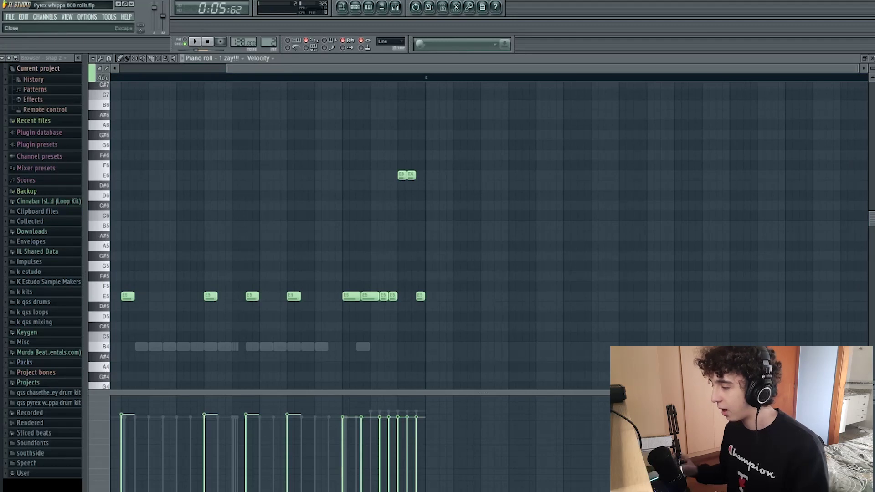
- Solo the Pyrex - Cracc Addict track in the playlist and lower the project tempo to 70 BPM
scroll(633, 172, "up", 2)
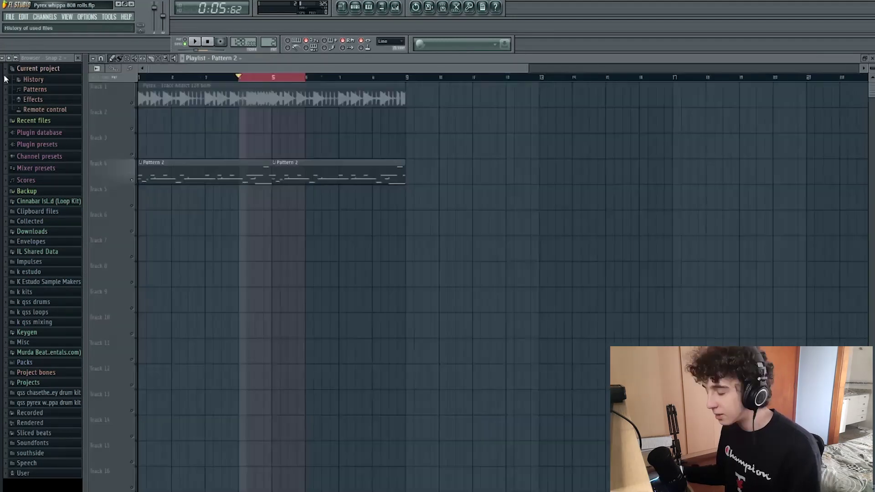
scroll(146, 73, "up", 2)
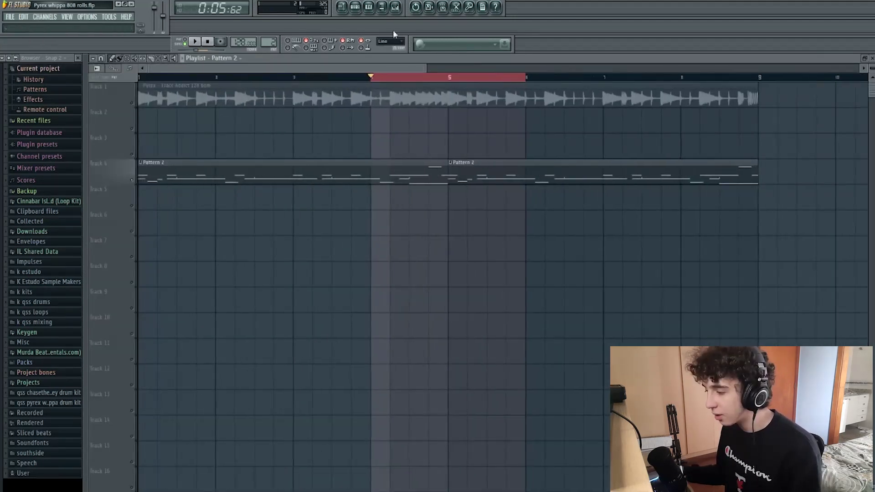
left_click(138, 99)
left_click_drag(239, 42, 240, 68)
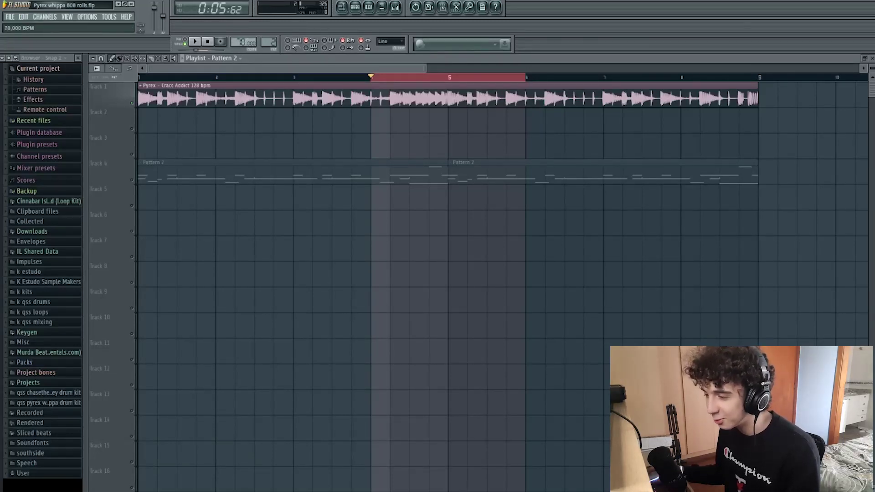
- Solo the Pattern 2 track and open the clip's piano roll together with the step sequencer
left_click(132, 180)
double_click(225, 164)
scroll(246, 166, "down", 3)
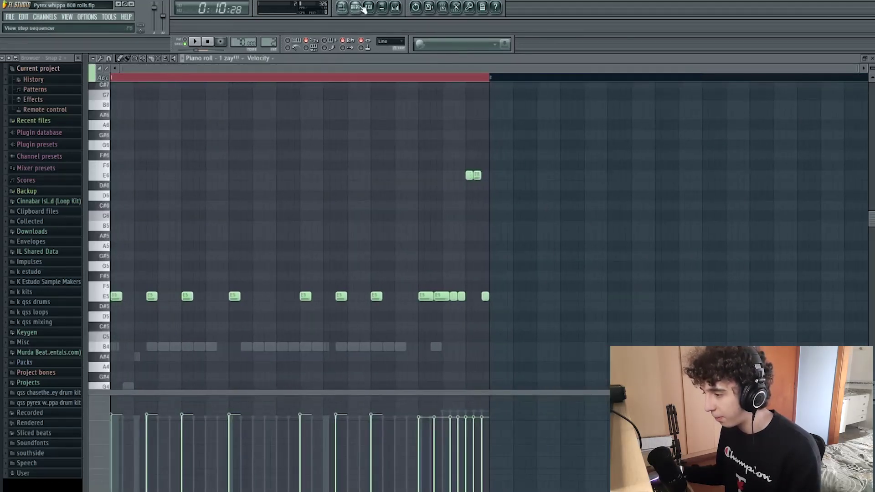
left_click(356, 7)
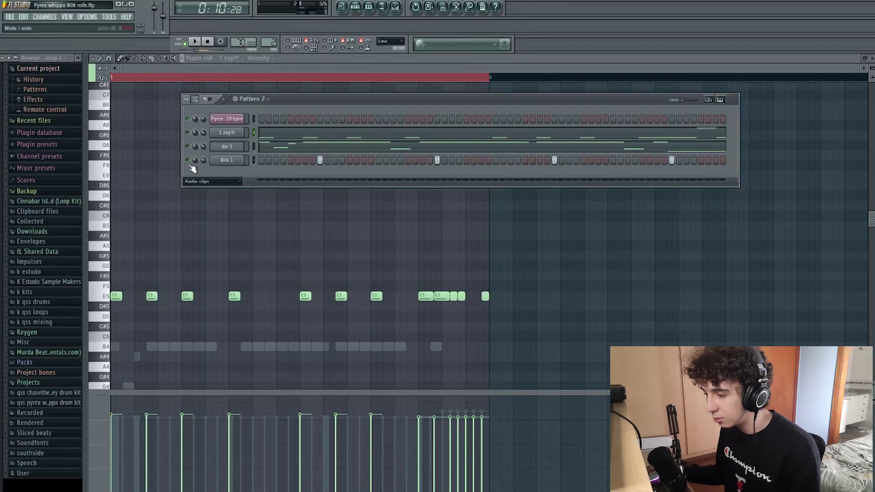
left_click(166, 190)
- Examine the 1 zay!!! roll at the end of the pattern and play it at the slow tempo
scroll(367, 209, "up", 5)
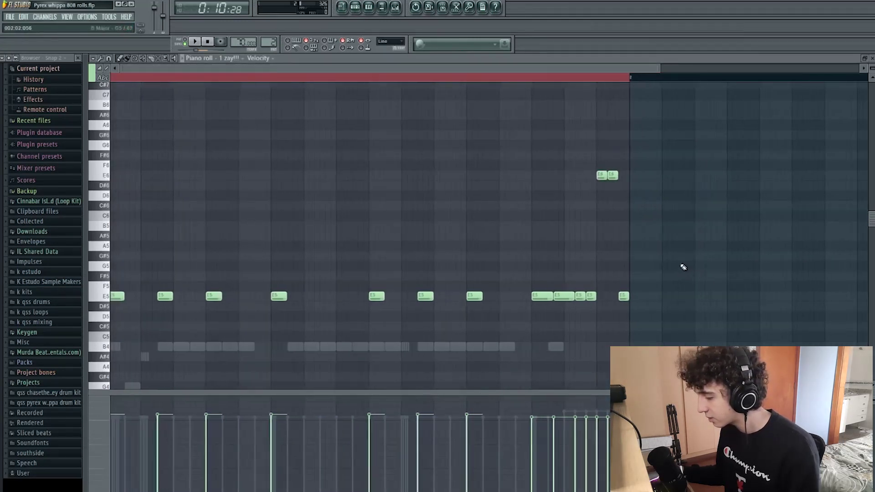
scroll(410, 228, "down", 3)
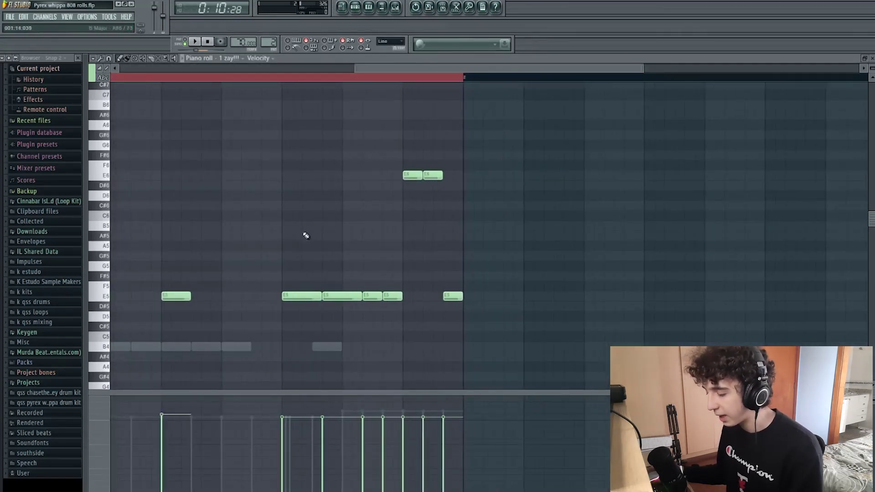
scroll(352, 234, "up", 3)
scroll(349, 241, "down", 3)
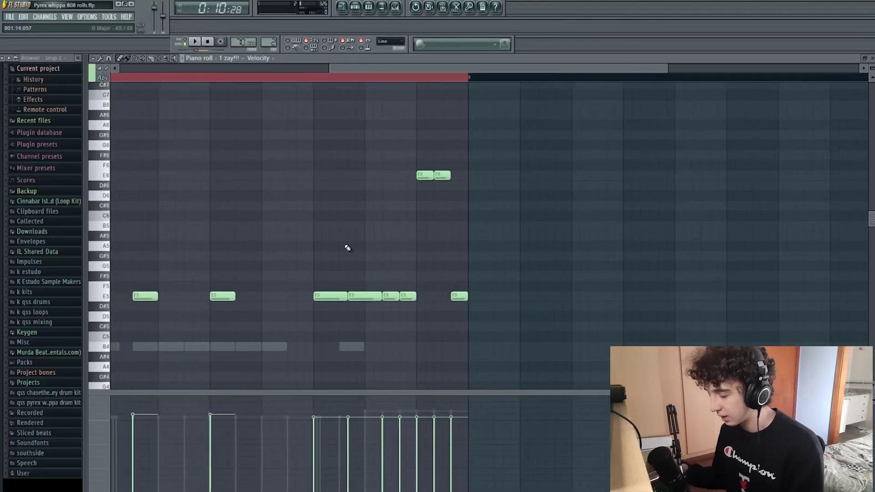
key("space")
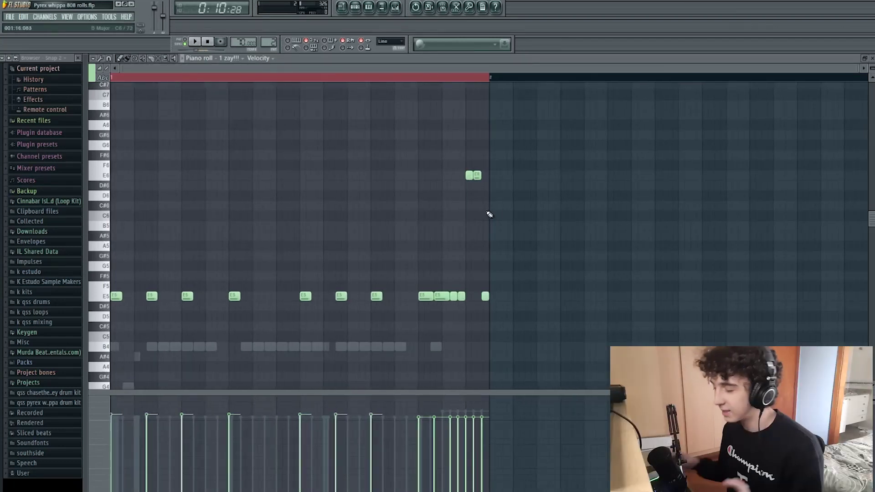
- Set the project tempo to 128 BPM and clear the piano roll's time selection
left_click_drag(244, 42, 244, 38)
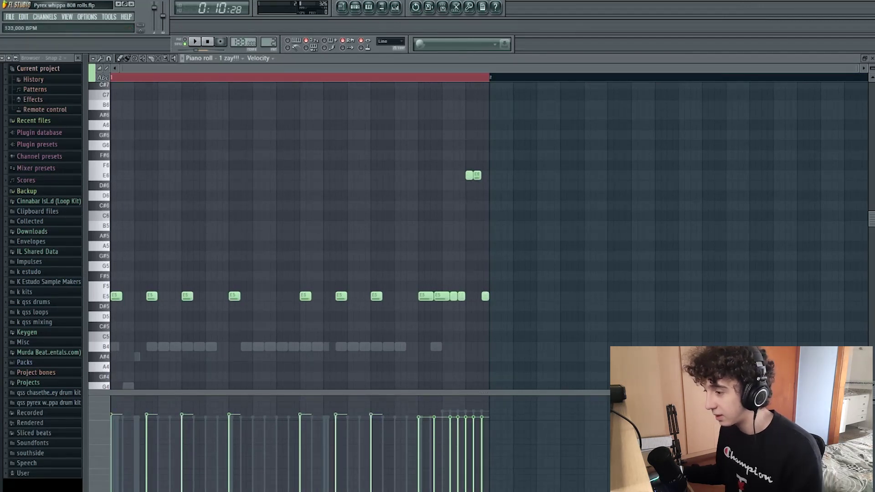
left_click(435, 230)
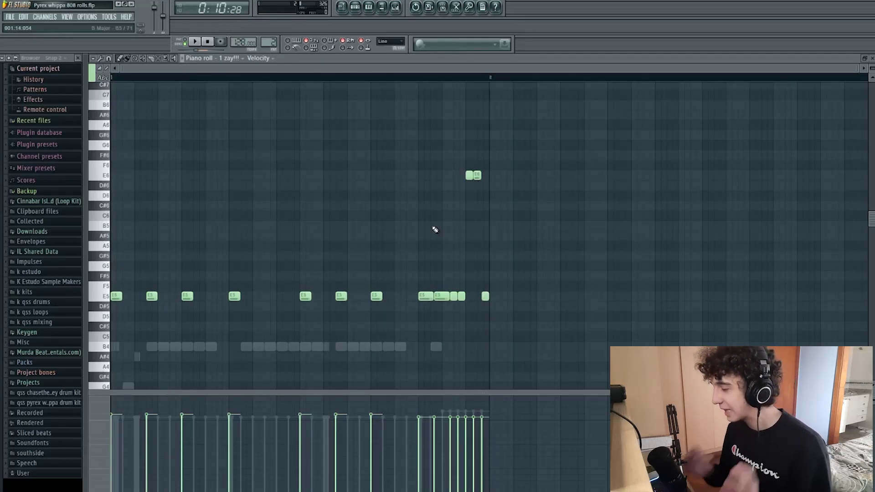
scroll(430, 230, "down", 3)
scroll(488, 242, "up", 3)
scroll(444, 105, "down", 3)
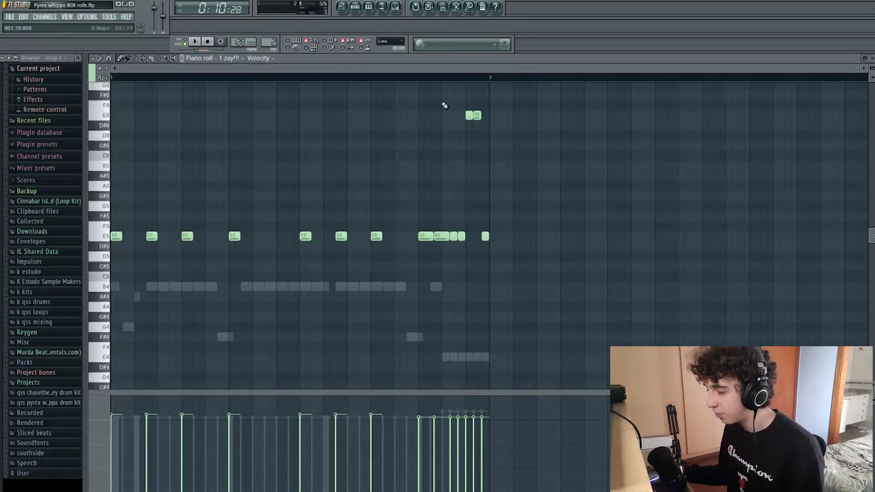
- Transpose the two E6 notes at the end of the pattern down to E5 and back up one octave
left_click_drag(461, 109, 512, 126)
key("ctrl+Down")
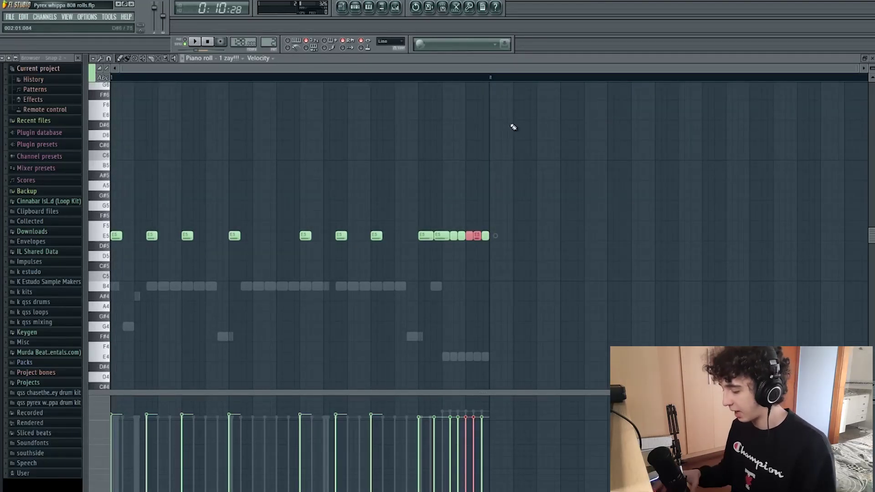
key("ctrl+Up")
scroll(512, 129, "up", 3)
key("ctrl+d")
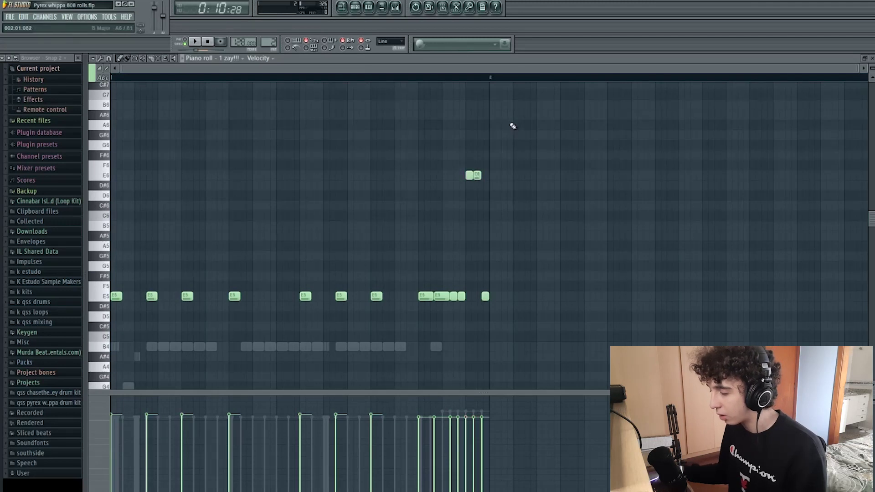
left_click_drag(500, 200, 422, 151)
key("ctrl+d")
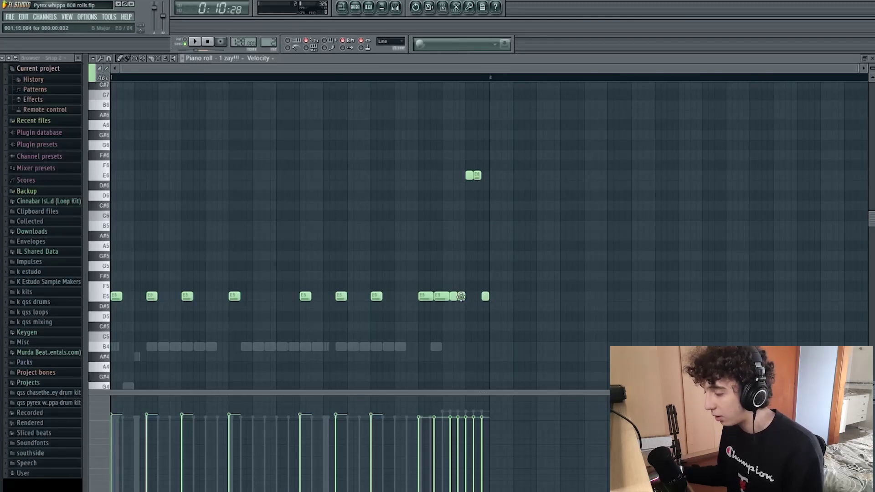
left_click_drag(500, 233, 425, 159)
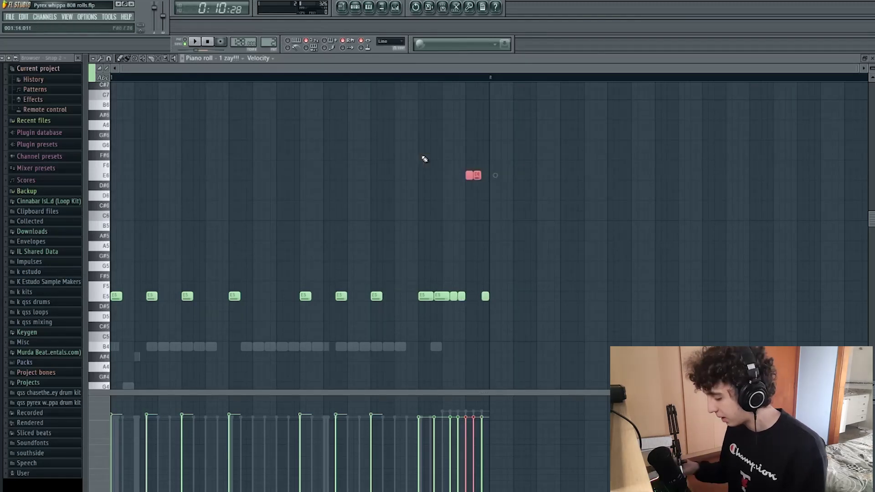
scroll(423, 159, "down", 4)
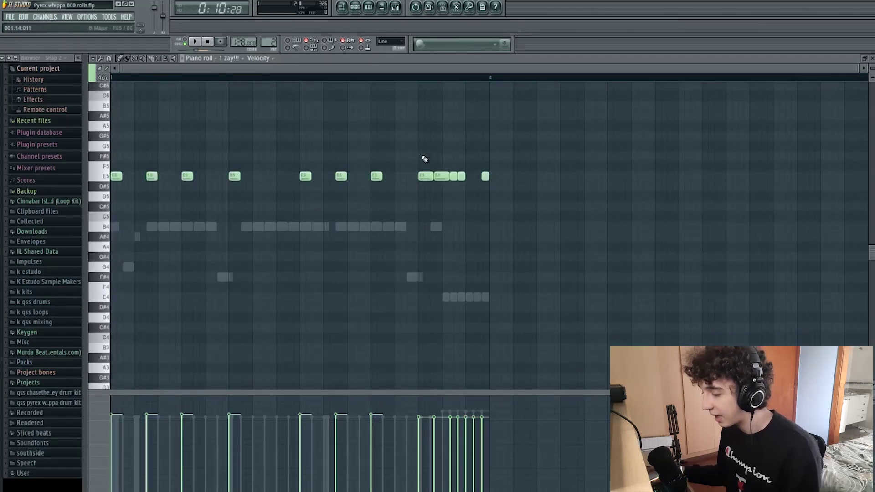
- Open the hh 1 channel's piano roll and examine the six-note E4 hi-hat roll at the end of the pattern
left_click(354, 6)
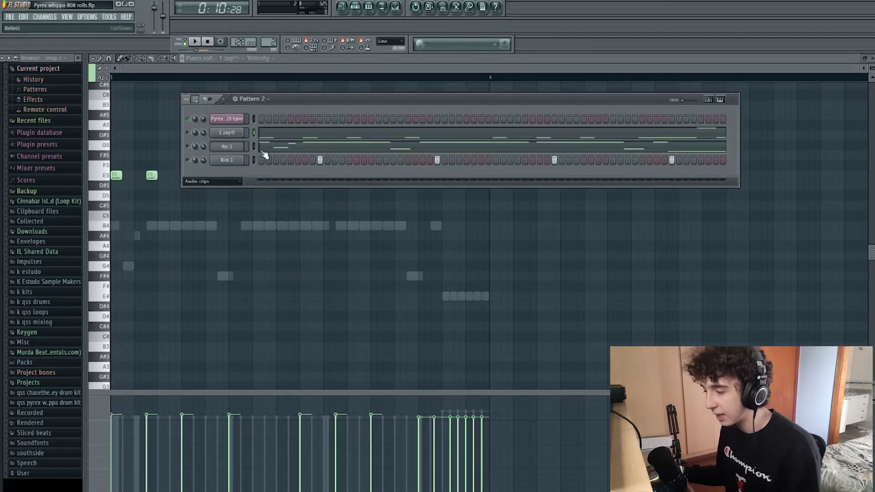
left_click(265, 153)
scroll(523, 193, "down", 3)
scroll(511, 236, "up", 3)
left_click_drag(508, 222, 408, 127)
scroll(491, 310, "down", 3)
mouse_move(518, 284)
left_mouse_down()
mouse_move(420, 215)
mouse_move(514, 272)
left_mouse_up()
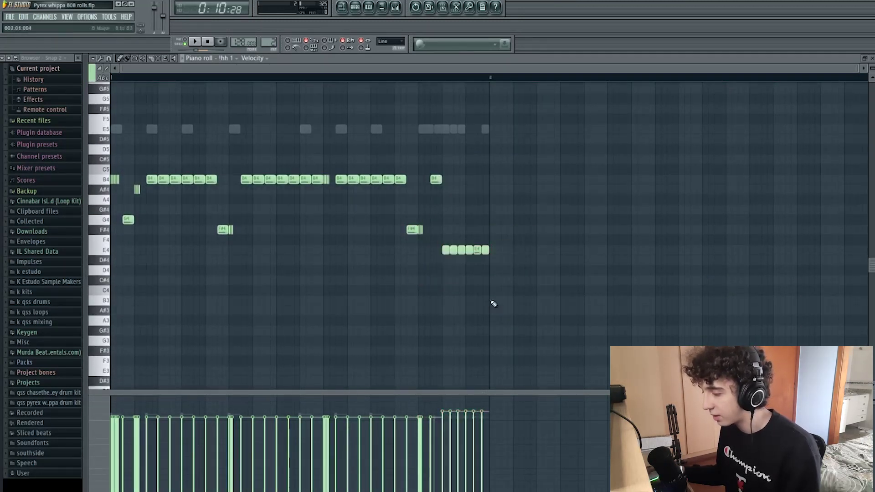
scroll(486, 270, "up", 2)
scroll(486, 270, "up", 1)
right_click(467, 310)
right_click(443, 310)
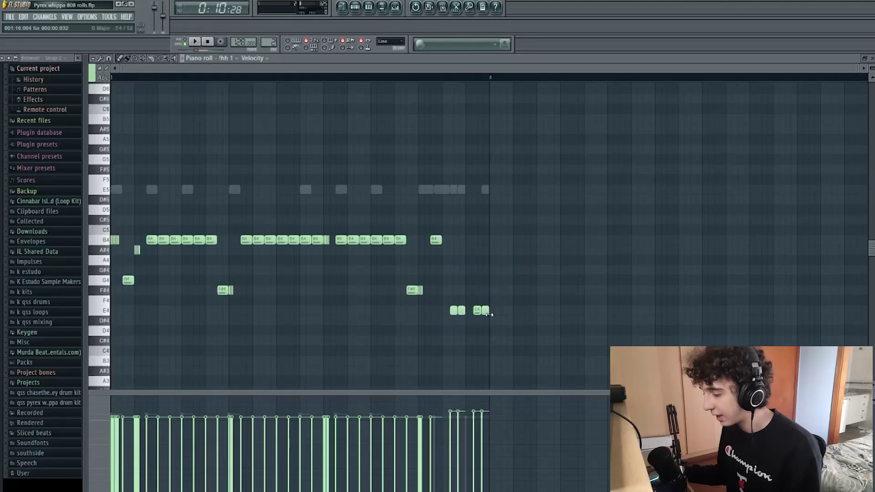
key("ctrl+z")
- Move the six-note E4 hi-hat roll past the end of the pattern and fill its place with four more B4 notes
left_click_drag(505, 306, 431, 315)
key("ctrl+b")
right_click(446, 312)
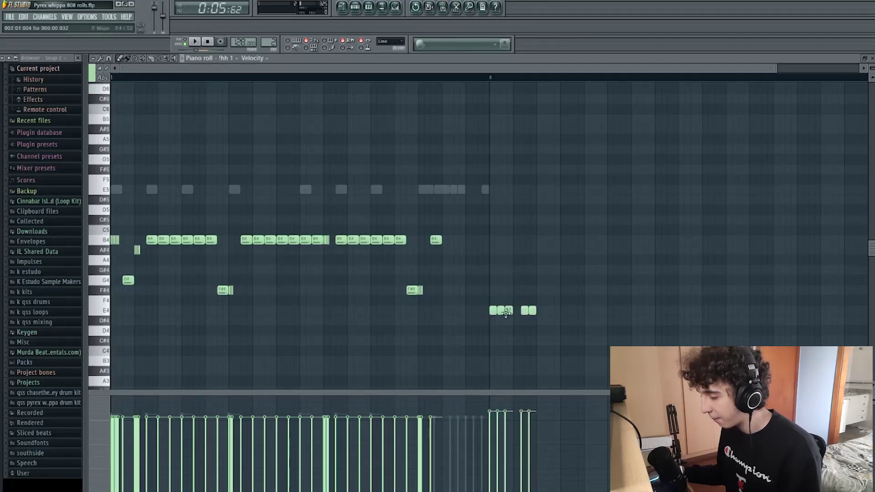
left_click(509, 312, "ctrl")
key("ctrl+b")
left_click(435, 240, "ctrl")
key("ctrl+b")
key("ctrl+b")
key("ctrl+b")
key("ctrl+b")
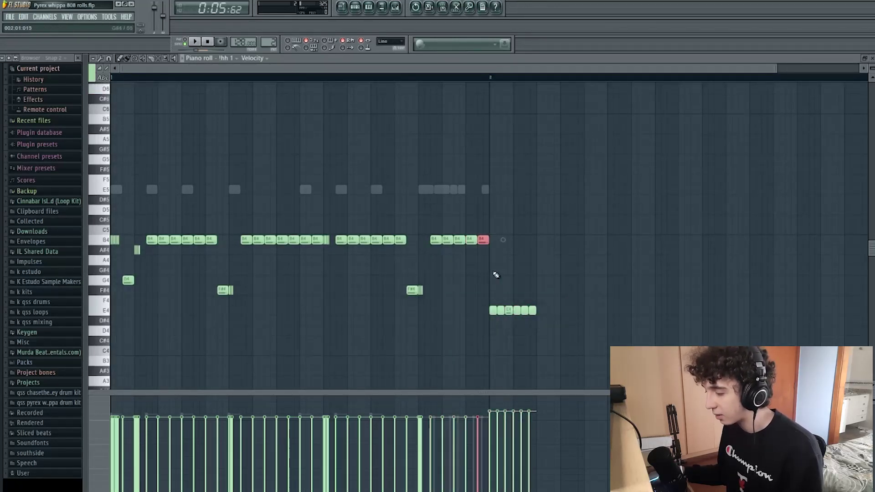
- Play the pattern to hear the straight B4 hi-hats at its end
left_click(355, 7)
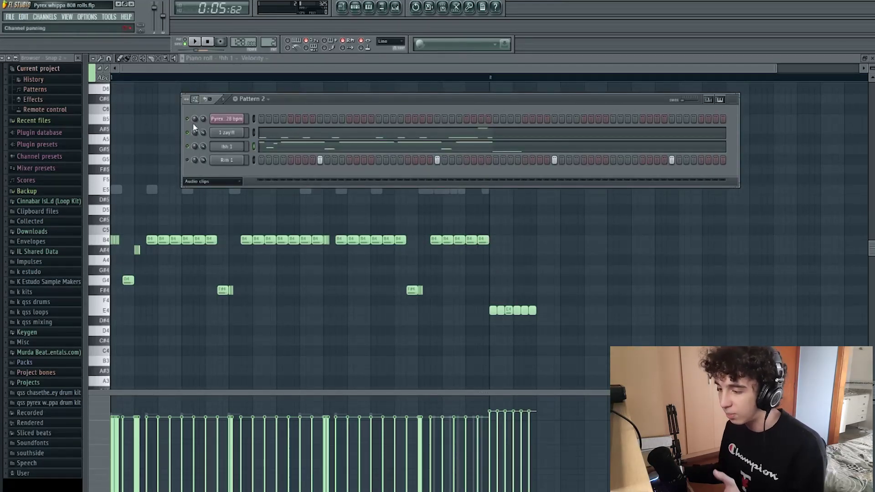
key("F6")
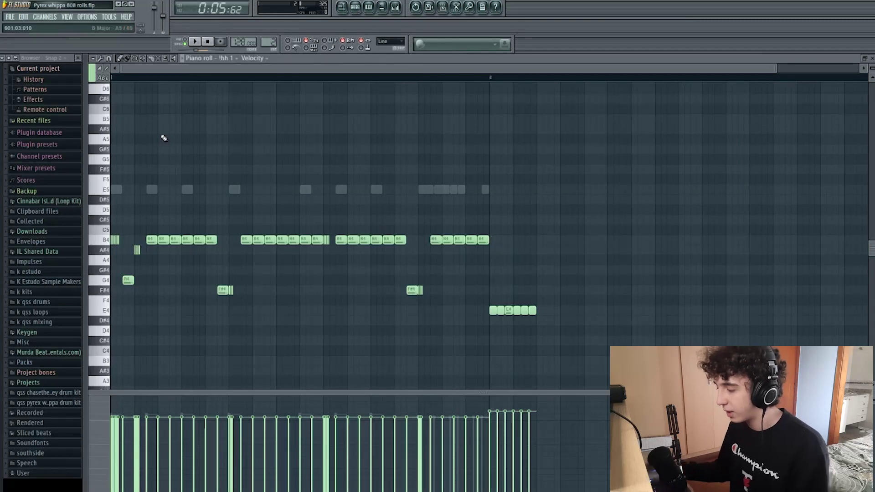
scroll(163, 138, "up", 2)
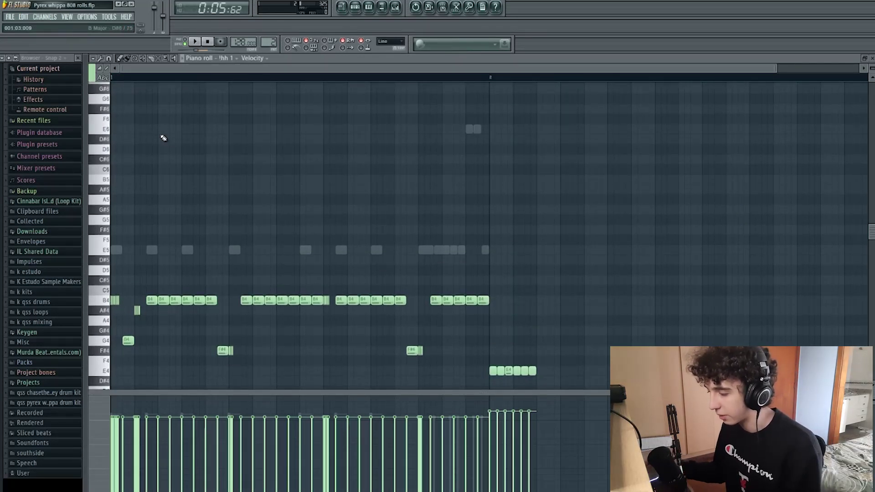
key("space")
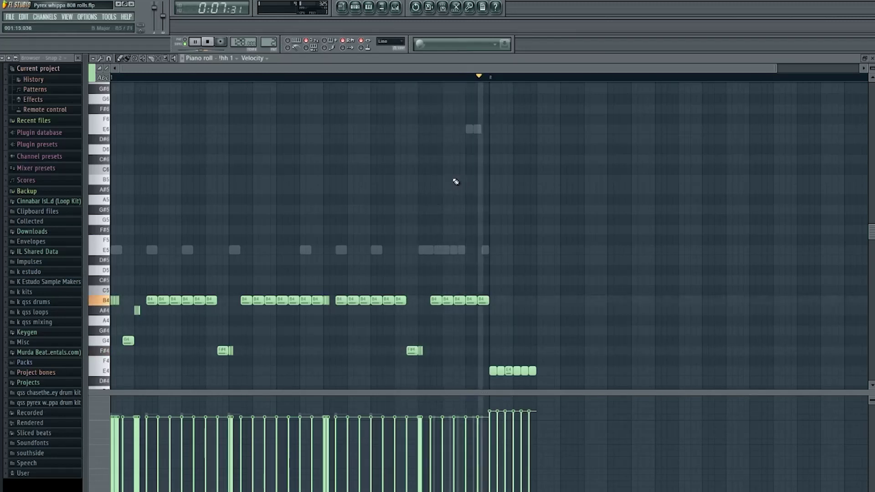
key("space")
- Delete the four added B4 notes and move the six-note E4 roll back to the end of the pattern
right_click(482, 300)
right_click(471, 301)
right_click(459, 301)
right_click(449, 300)
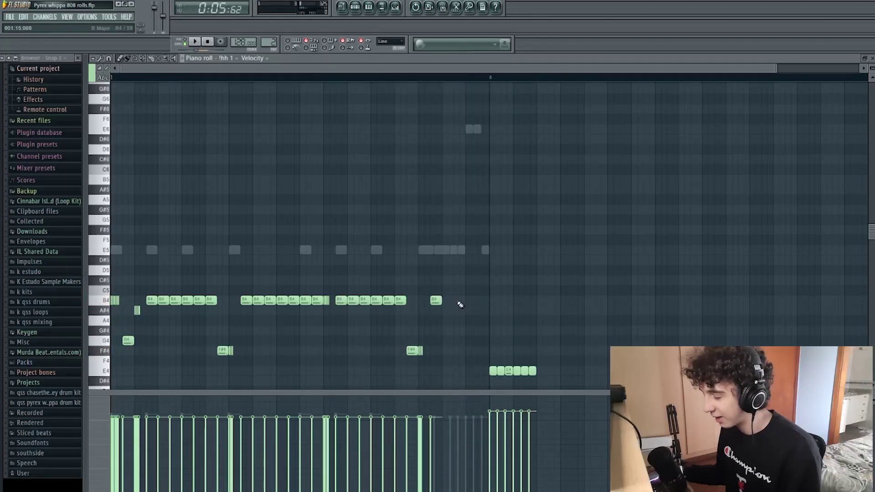
scroll(464, 304, "down", 3)
left_click_drag(472, 309, 475, 287)
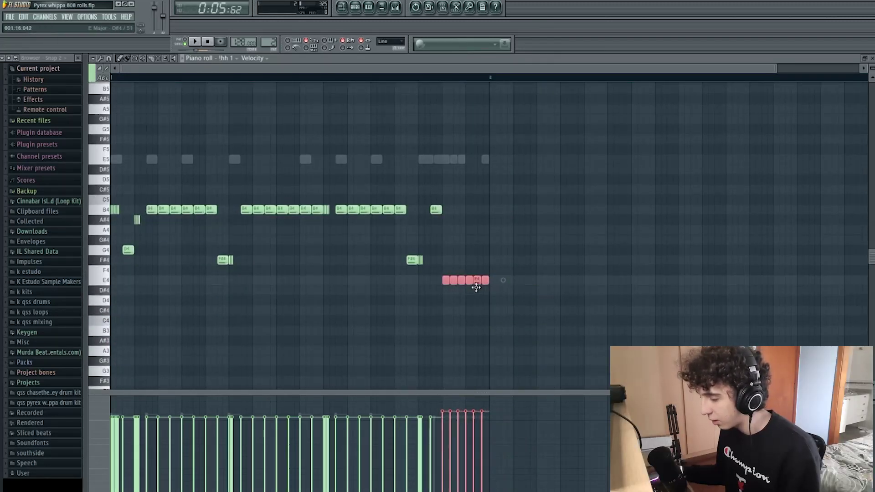
left_click(474, 210)
- Play the hh 1 pattern with the E4 roll at its end, alongside the ghosted 808 notes
scroll(476, 211, "up", 3)
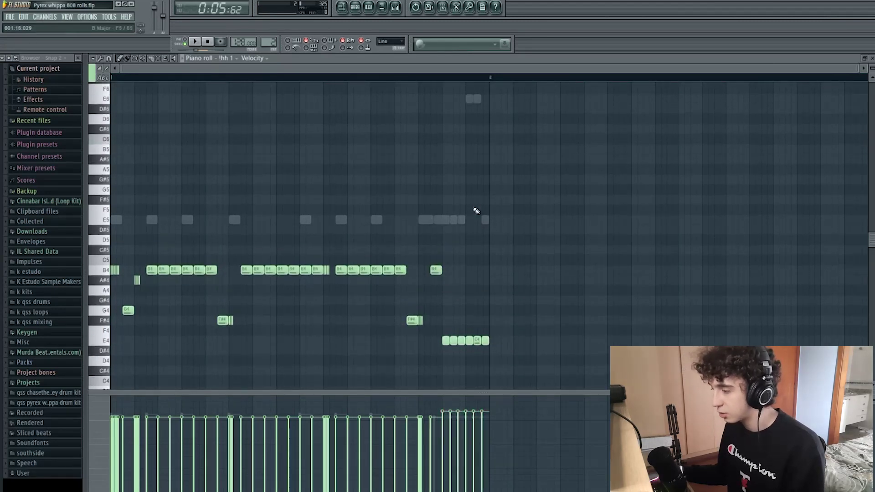
scroll(476, 210, "down", 1)
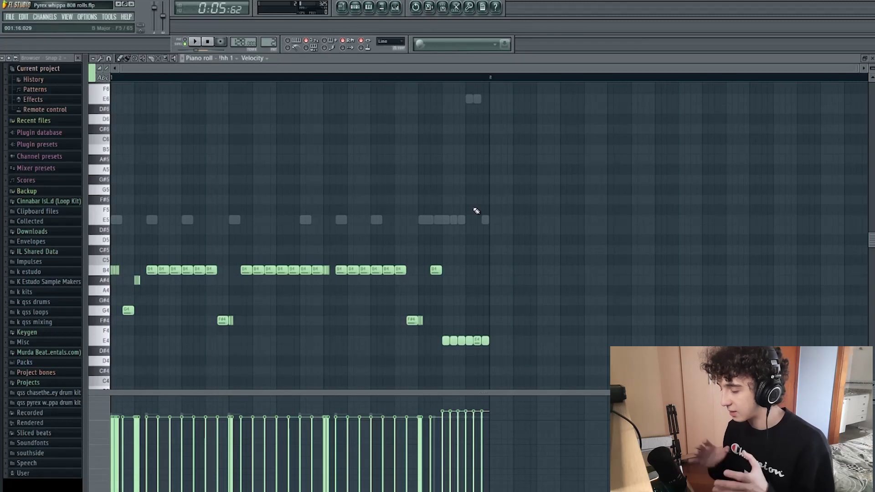
key("space")
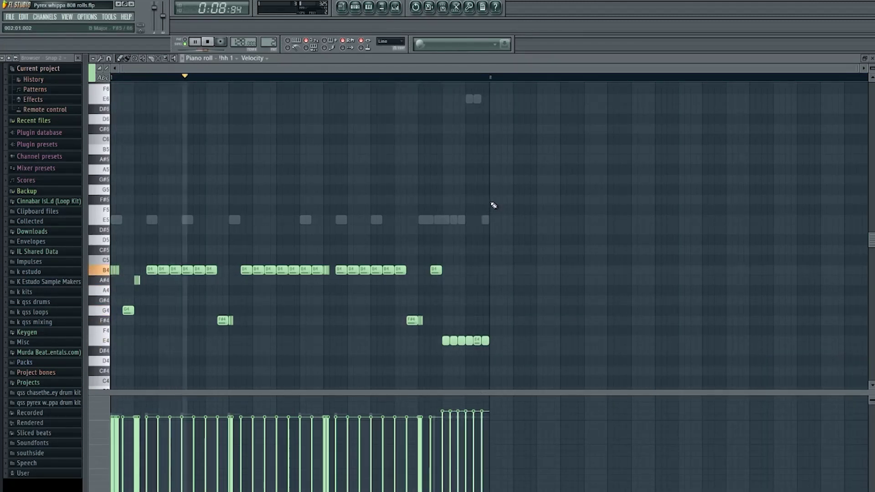
key("space")
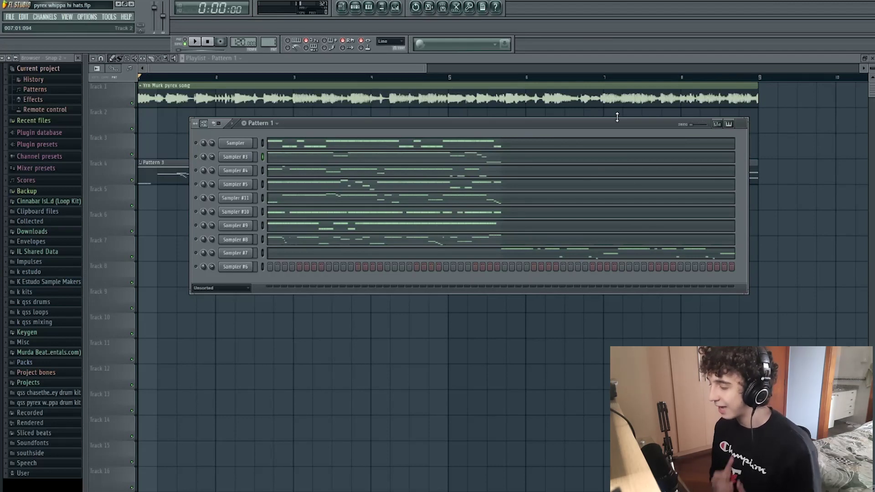
- Open the Sampler #3 piano roll in the hi-hats project and examine its hi-hat pattern
left_click(519, 159)
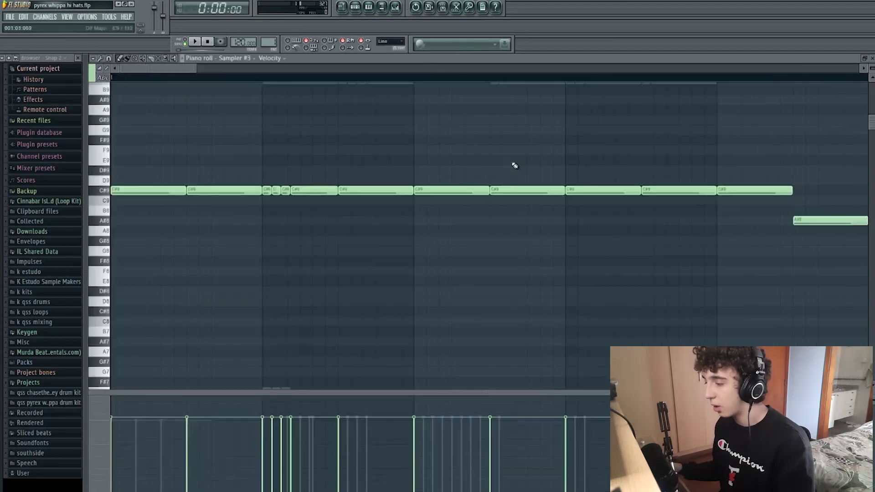
scroll(192, 221, "down", 4)
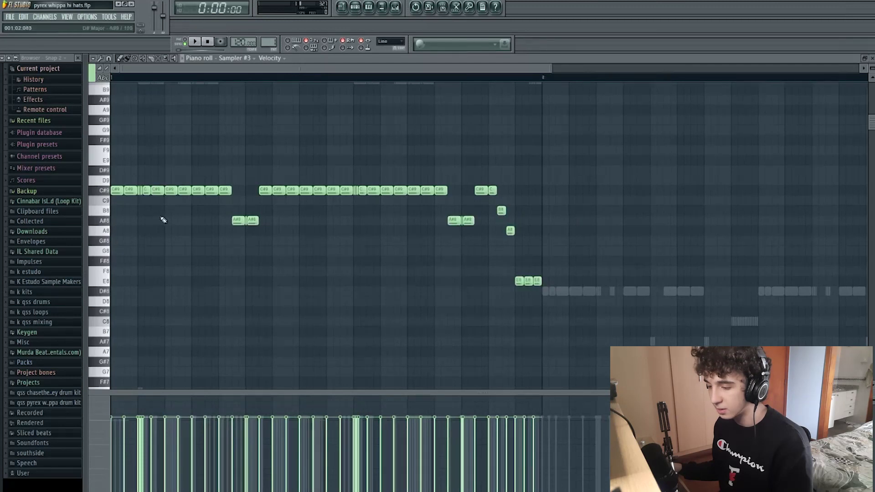
scroll(173, 223, "up", 3)
left_click(152, 192)
left_click_drag(152, 192, 150, 189)
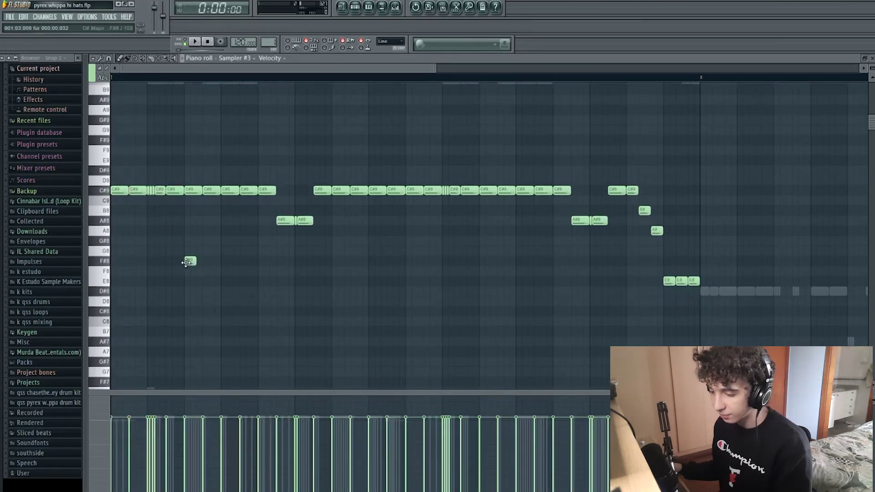
- Examine the ghosted hi-hat patterns of the other Sampler channels down through the lower octaves
scroll(185, 259, "down", 7)
scroll(156, 195, "down", 5)
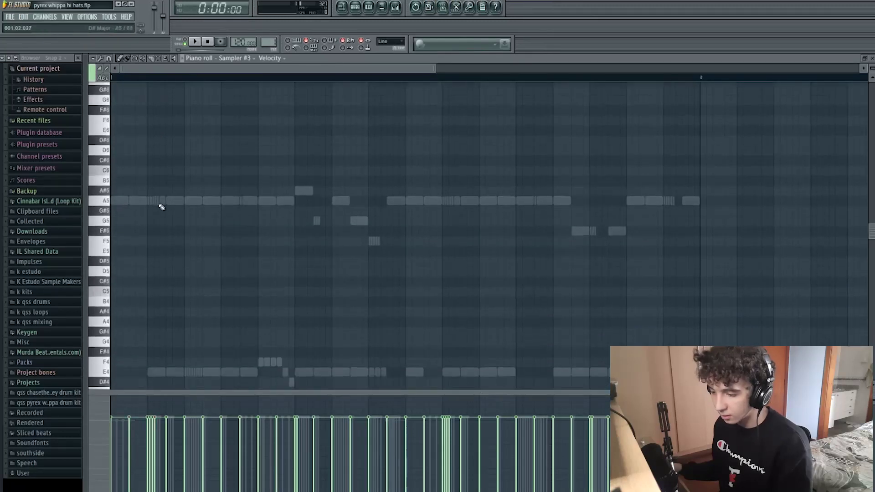
scroll(164, 214, "down", 10)
scroll(178, 232, "down", 7)
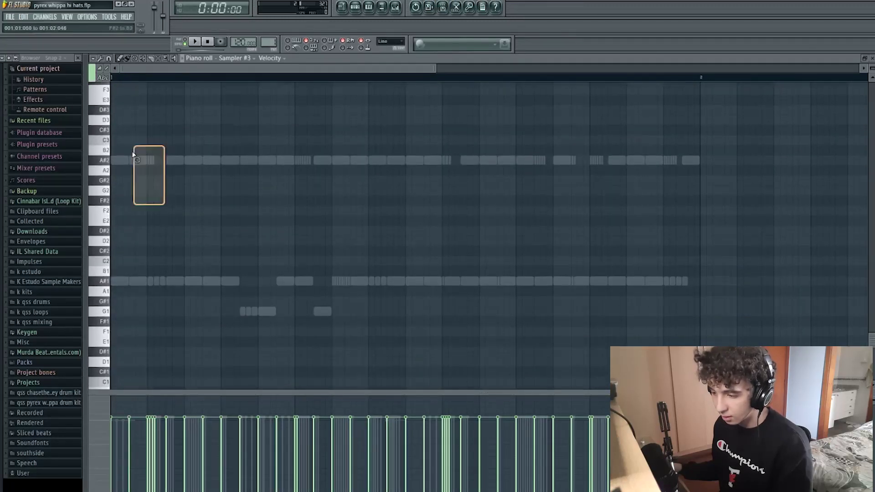
scroll(177, 250, "down", 1)
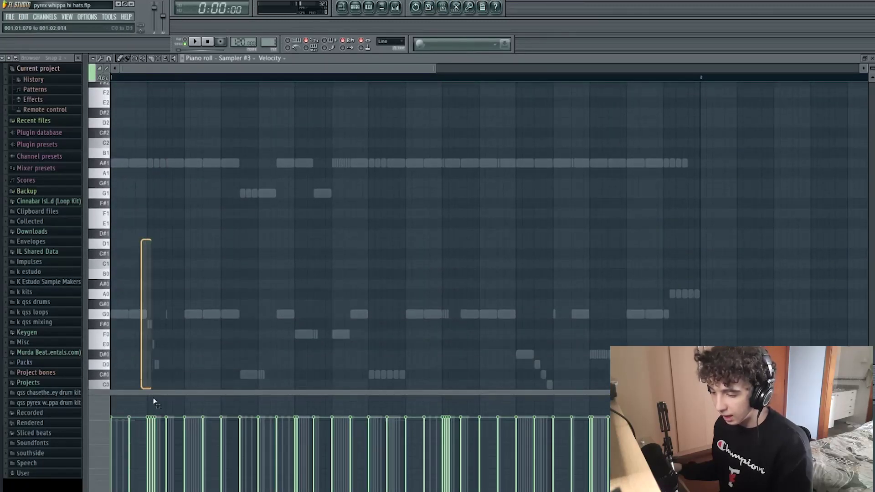
scroll(228, 306, "down", 2)
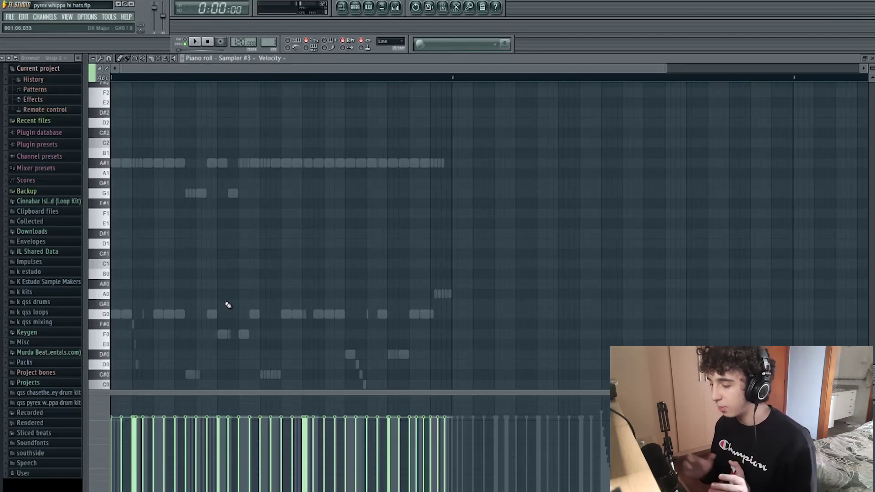
left_click_drag(124, 311, 152, 364)
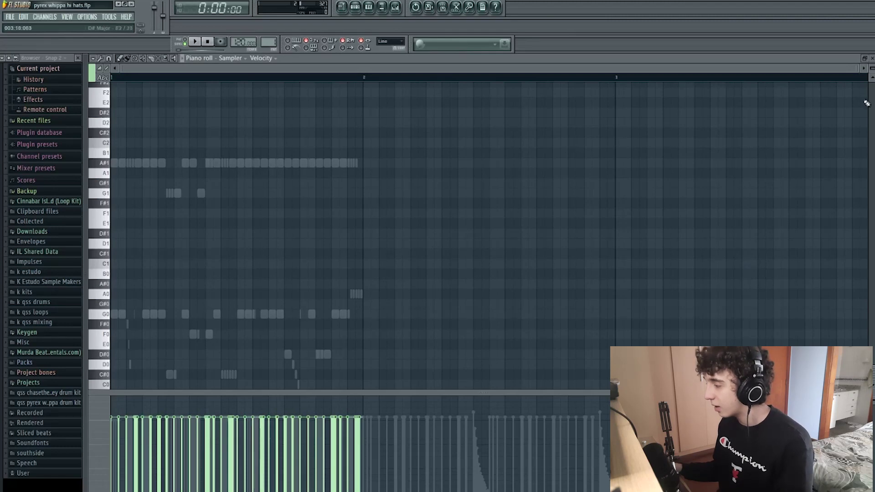
- Return to the playlist without the channel rack and play the song clip on Track 1
left_click(871, 58)
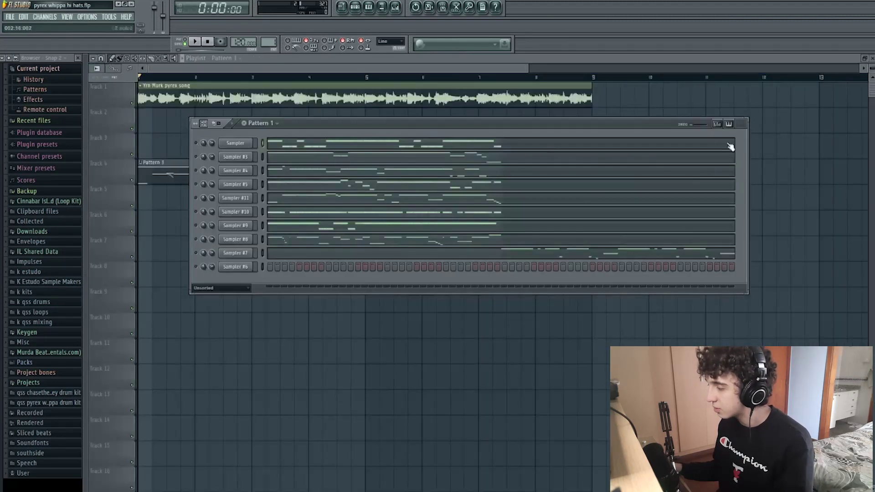
key("F6")
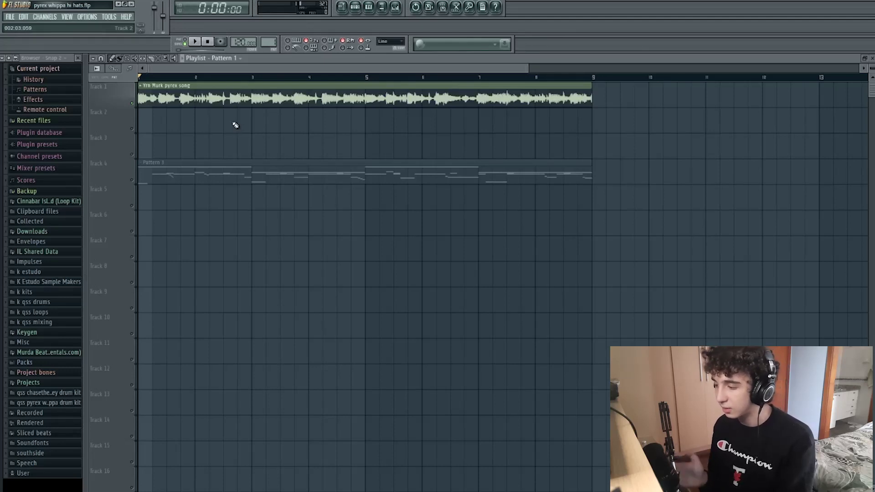
key("space")
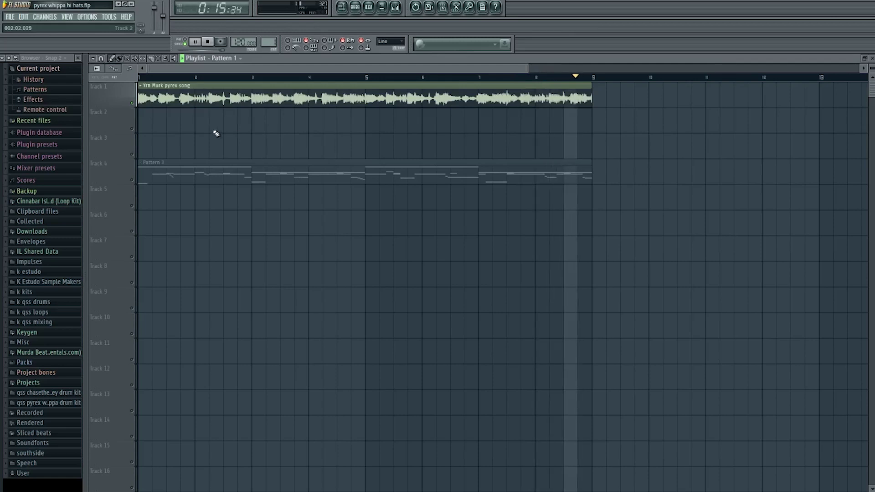
key("space")
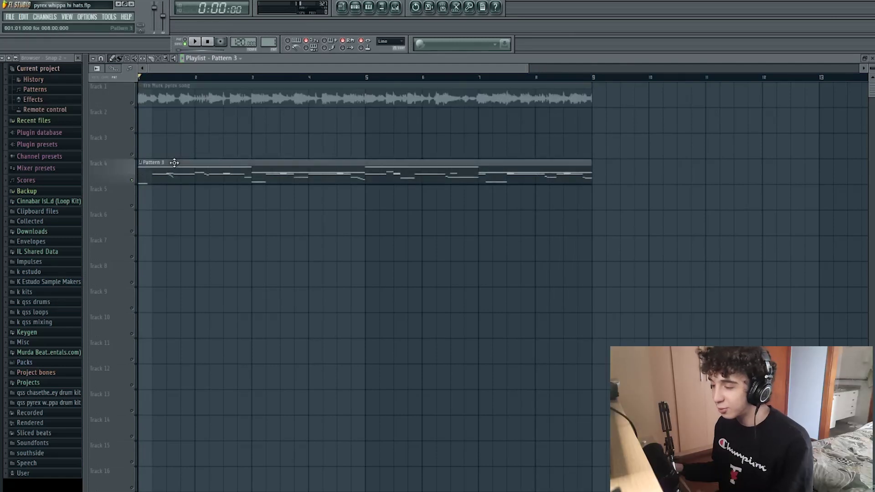
- Open Pattern 3's hh 1 piano roll and examine the opening B3 notes and the descending roll
double_click(171, 163)
scroll(211, 155, "down", 4)
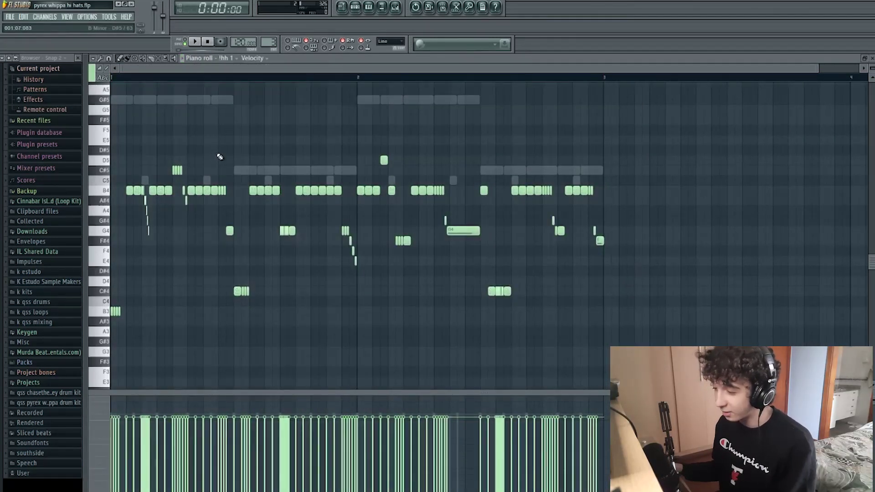
scroll(219, 156, "down", 2)
left_click_drag(691, 325, 120, 117)
left_click(120, 117, "ctrl")
scroll(116, 68, "up", 4)
- Set the snap to 1/3 step and draw a row of four C#4 notes above the opening B3 roll
left_click(109, 58)
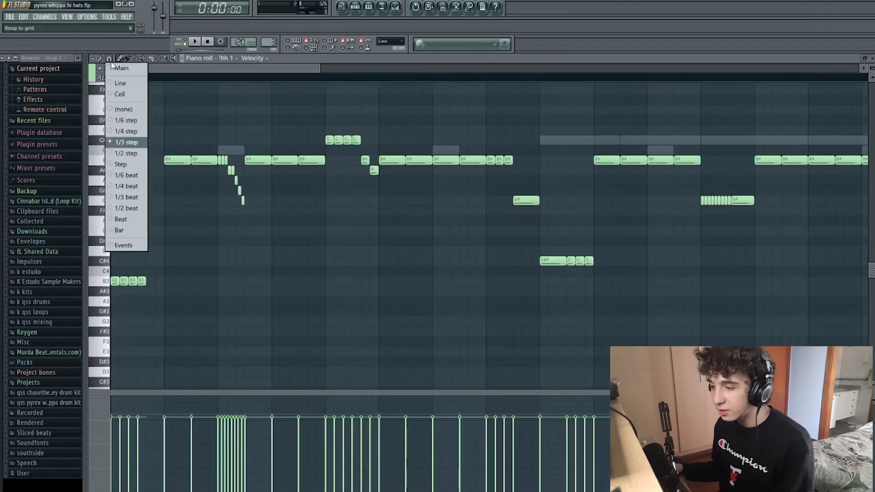
left_click(125, 142)
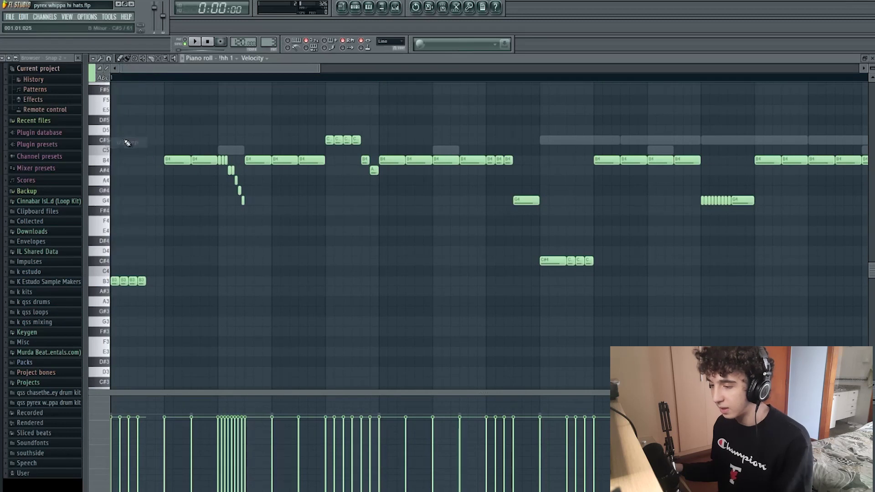
scroll(126, 182, "up", 3)
left_click(118, 260)
left_click_drag(126, 261, 184, 260)
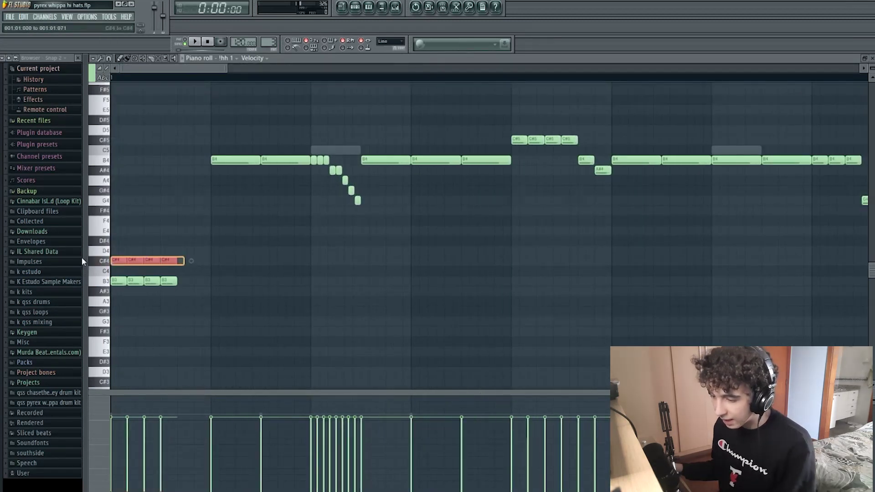
right_click(178, 260)
- Draw six consecutive 1/3-step F4 notes beneath the descending hi-hat roll that goes from B4 to G4
left_click_drag(366, 225, 310, 146)
left_click(342, 221, "ctrl")
scroll(348, 212, "up", 3)
scroll(356, 204, "up", 2)
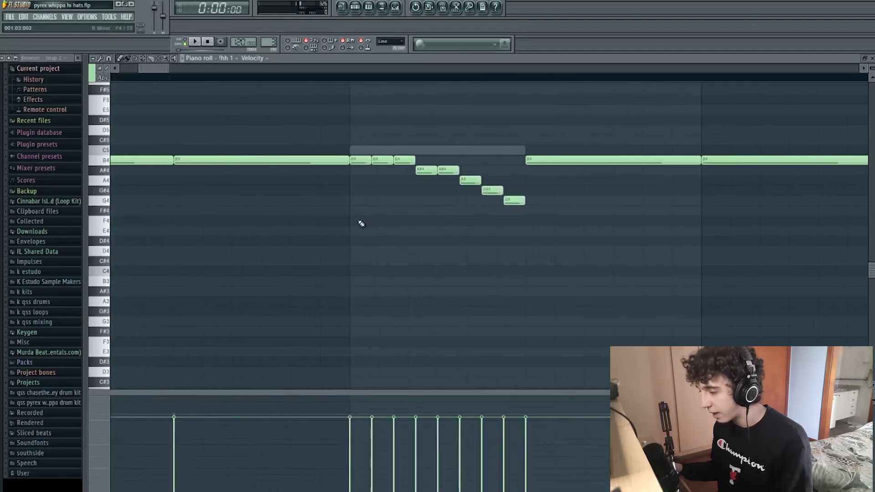
left_click(355, 221)
left_click_drag(405, 220, 398, 215)
key("ctrl+b")
key("ctrl+b")
key("ctrl+b")
key("ctrl+b")
key("ctrl+b")
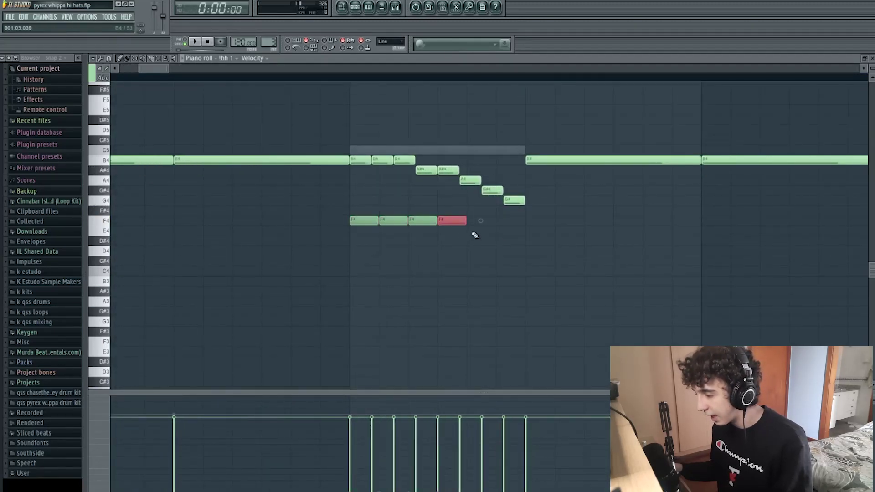
key("ctrl+d")
- Set the snap to 1/6 step and shorten the first F4 note to 1/6 step
left_click_drag(358, 196, 376, 256)
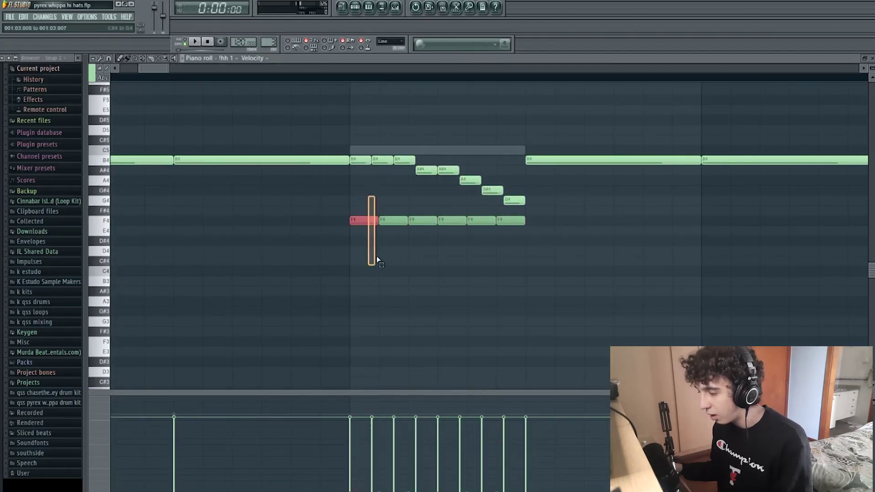
left_click_drag(357, 176, 377, 249)
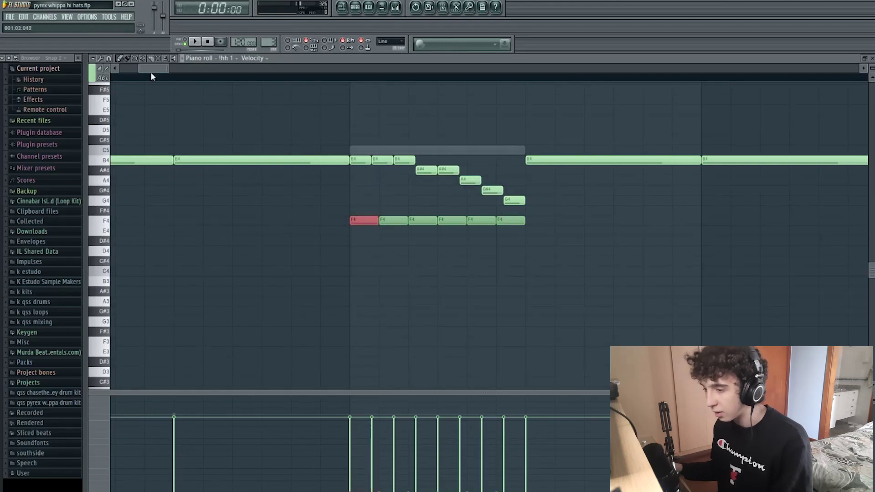
left_click(108, 58)
left_click(130, 121)
left_click(387, 217)
left_click_drag(377, 166, 356, 219)
- Delete the other F4 notes beneath the descending roll, keeping only the shortened first one
right_click(400, 219)
right_click(510, 221)
left_click_drag(521, 213, 391, 235)
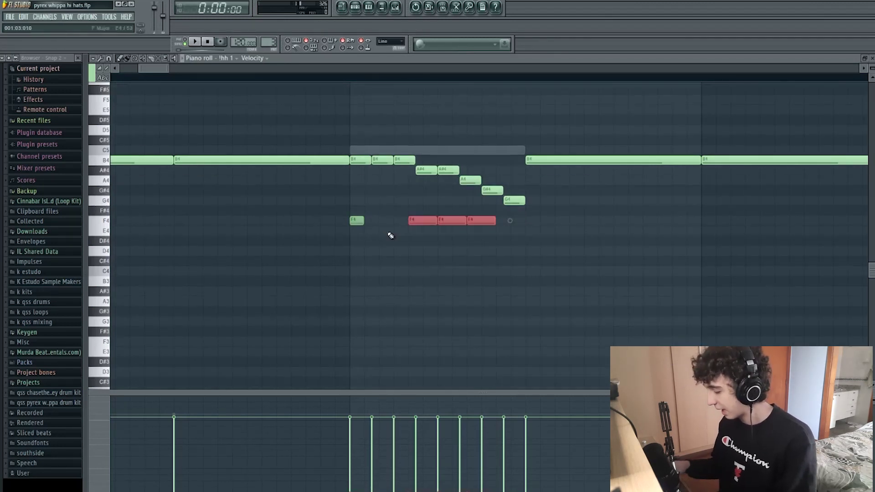
key("Delete")
- Set the snap to 1/4 step, lengthen the remaining F4 note to 1/4 step and delete it
left_click(109, 59)
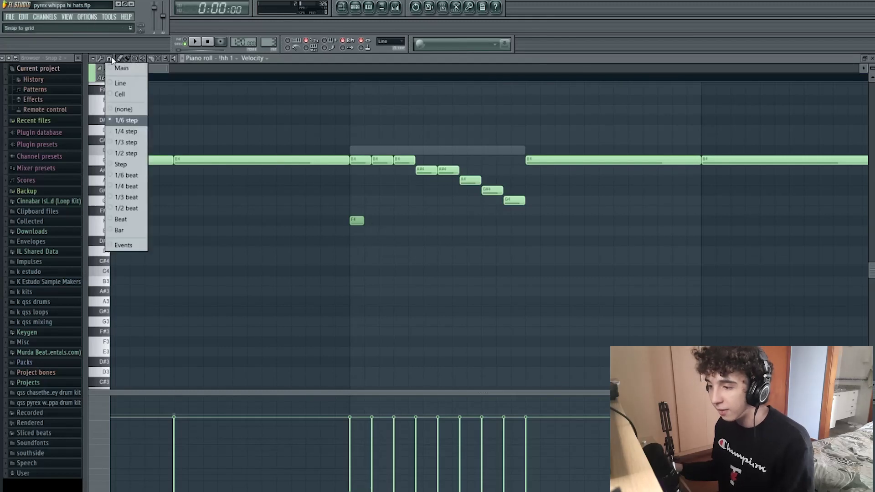
left_click(126, 131)
left_click_drag(363, 220, 371, 220)
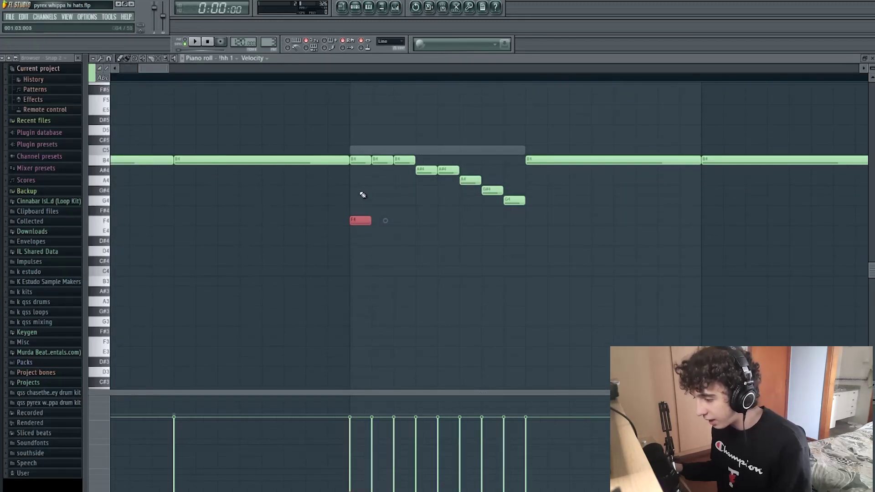
left_click_drag(353, 158, 370, 228)
right_click(359, 221)
- Draw three consecutive 3/4-step G4 notes beneath the row of four C#5 notes
scroll(390, 240, "down", 4)
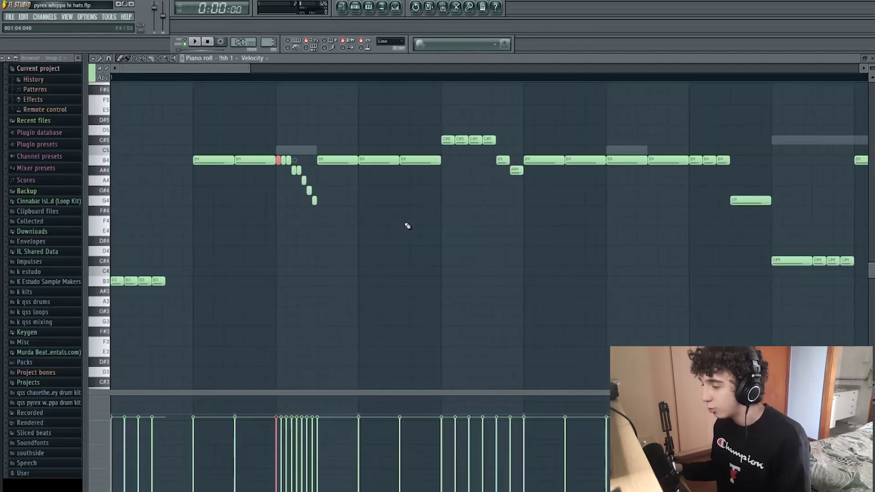
left_click_drag(439, 133, 508, 217)
left_click(508, 216)
scroll(482, 205, "up", 2)
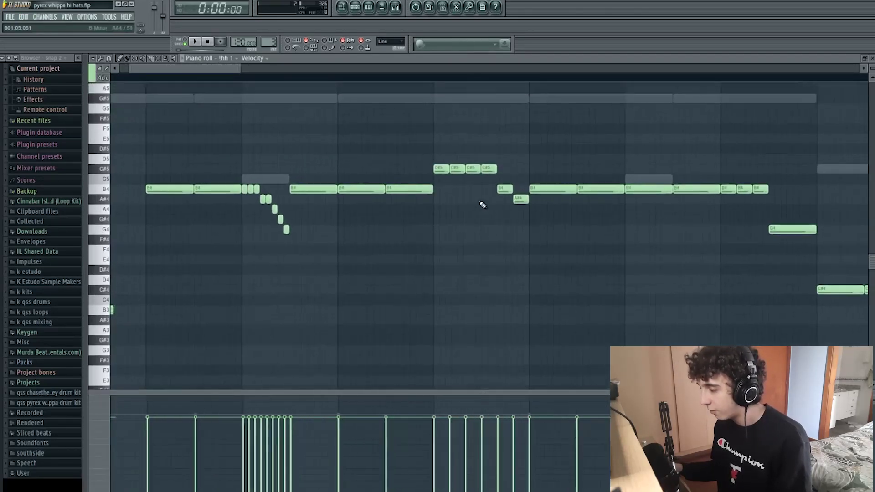
scroll(483, 205, "up", 2)
left_click(312, 260)
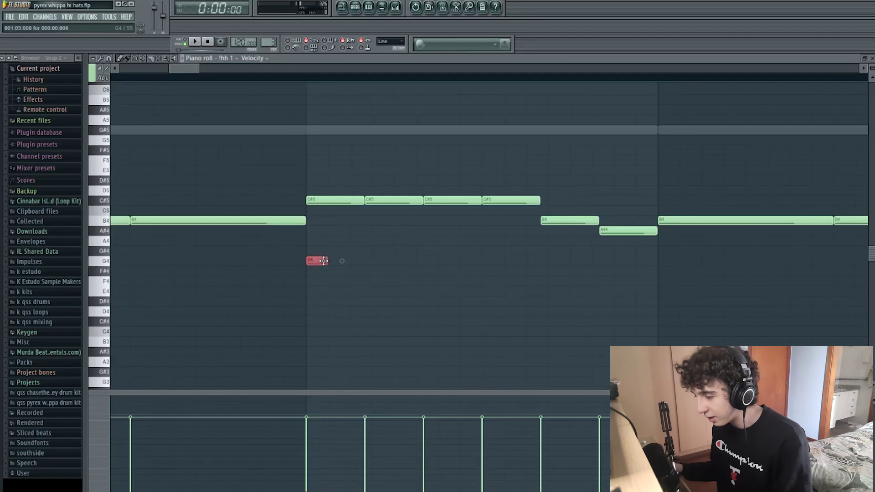
left_click_drag(323, 261, 371, 260)
key("ctrl+b")
key("ctrl+b")
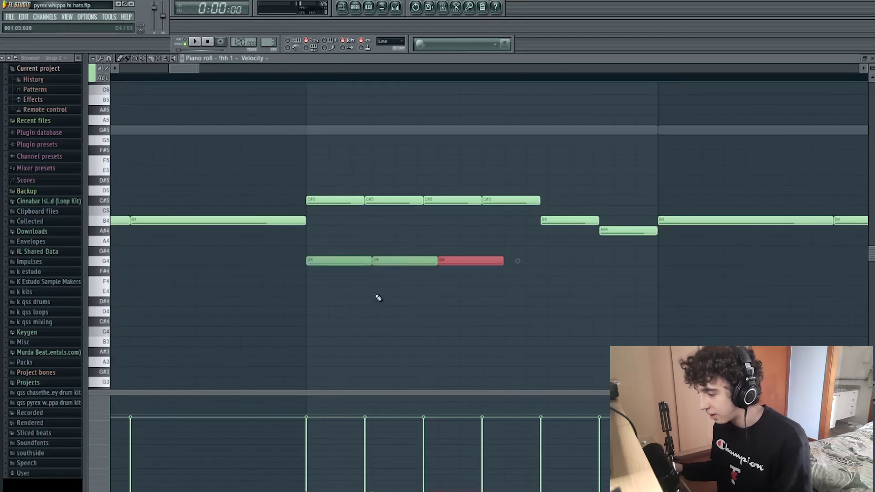
key("ctrl+d")
- With the snap at 1/3 step, rebuild the G4 test row as six 2/3-step notes and delete it
left_click(109, 58)
left_click(128, 143)
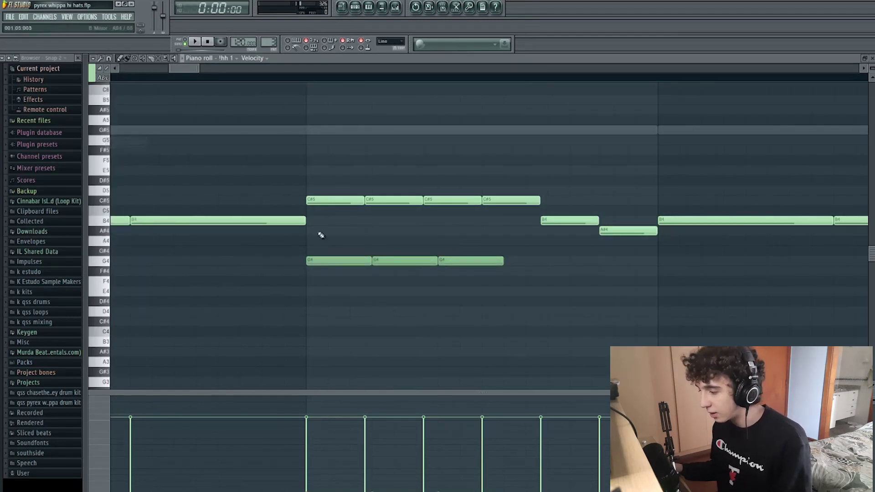
left_click_drag(371, 261, 279, 238)
right_click(414, 261)
key("ctrl+b")
key("ctrl+b")
key("ctrl+b")
key("ctrl+b")
key("ctrl+b")
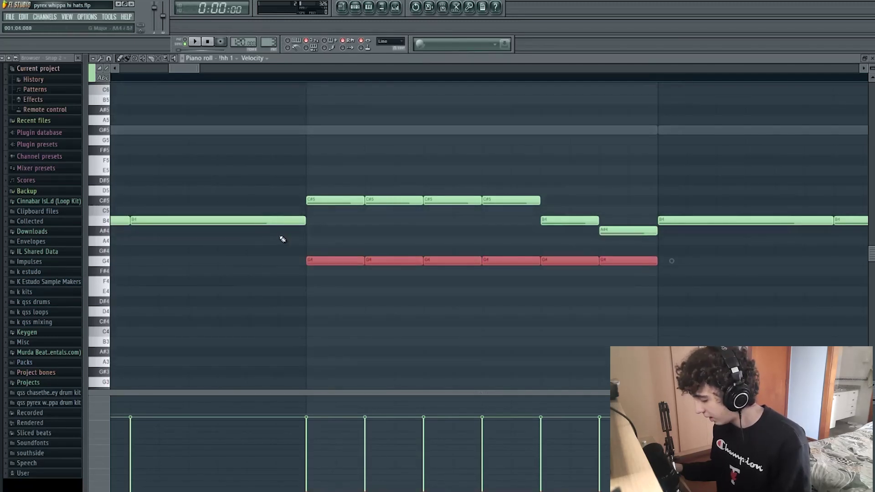
key("Delete")
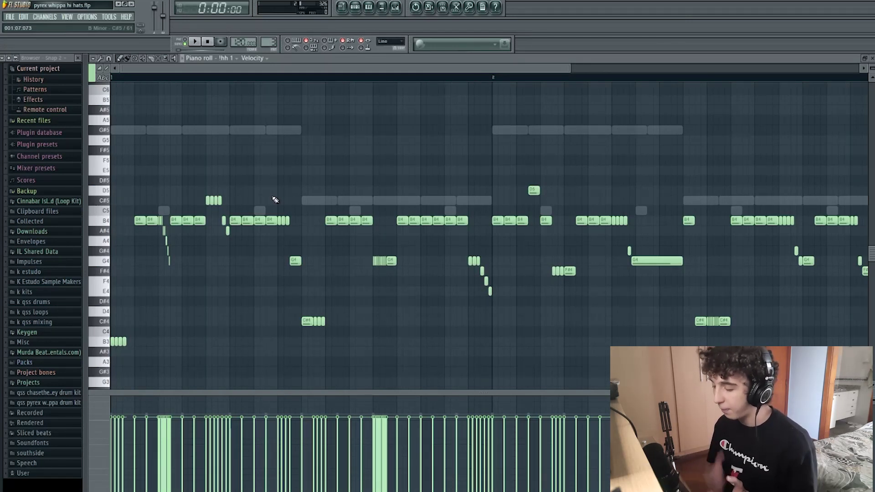
- Open the first Sampler channel's piano roll in Pattern 2 and examine its four stacked example rolls
left_click(355, 7)
left_click(261, 123)
left_click(264, 147)
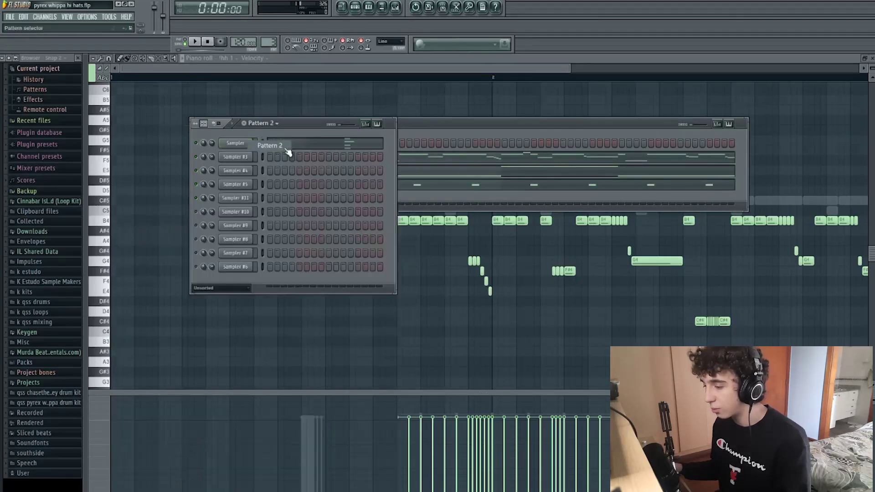
left_click(334, 151)
scroll(336, 146, "down", 2)
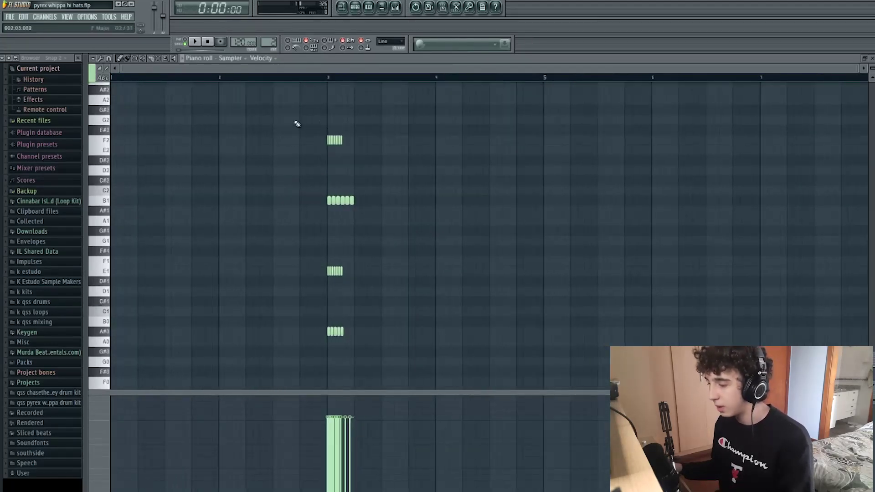
left_click_drag(290, 115, 375, 376)
left_click(383, 332, "ctrl")
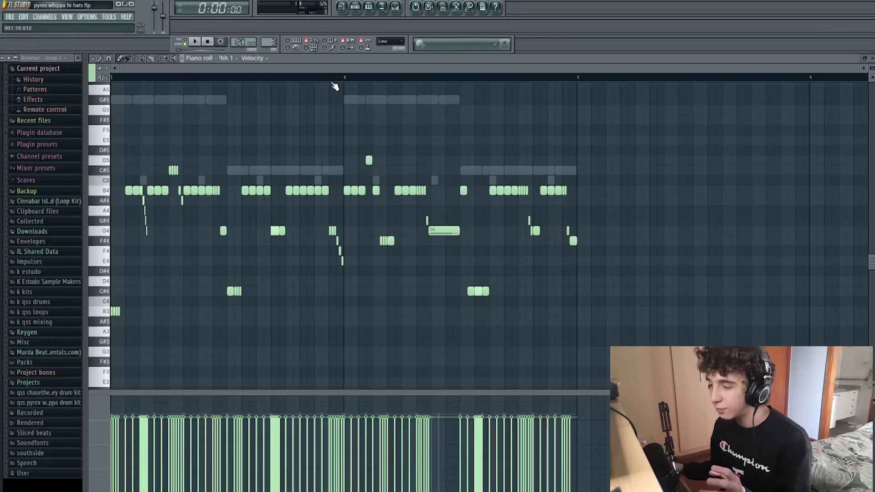
- Return to Pattern 2's Sampler piano roll and compare the F2, B1, E1 and A#0 rolls, focusing on the F2 row
left_click(355, 7)
left_click(262, 123)
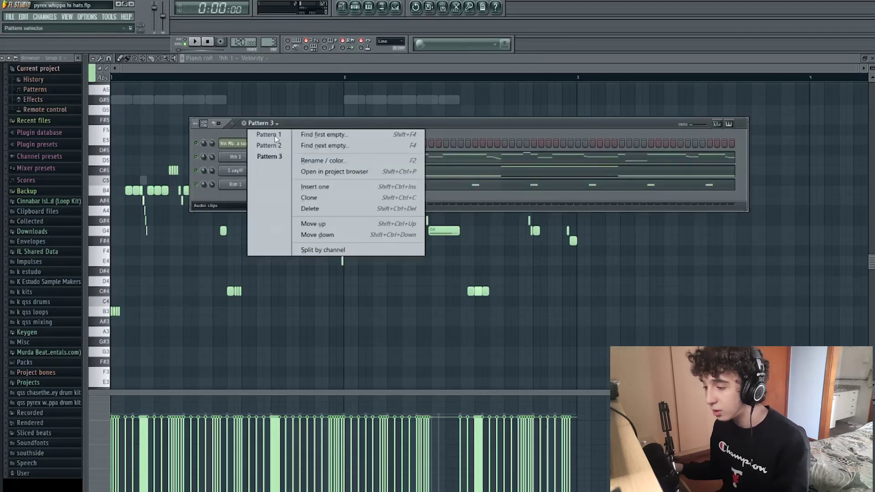
left_click(264, 144)
left_click(350, 144)
scroll(283, 135, "down", 2)
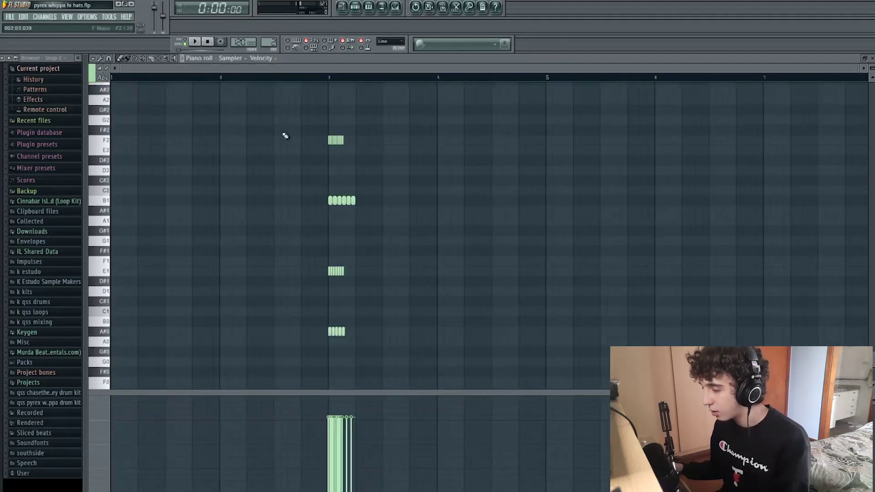
left_click_drag(259, 95, 400, 349)
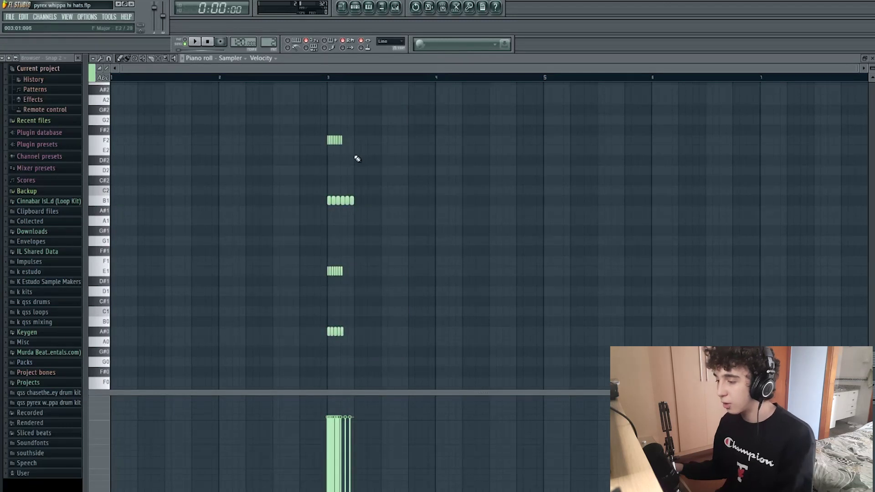
left_click_drag(397, 164, 266, 123)
left_click_drag(438, 297, 318, 354)
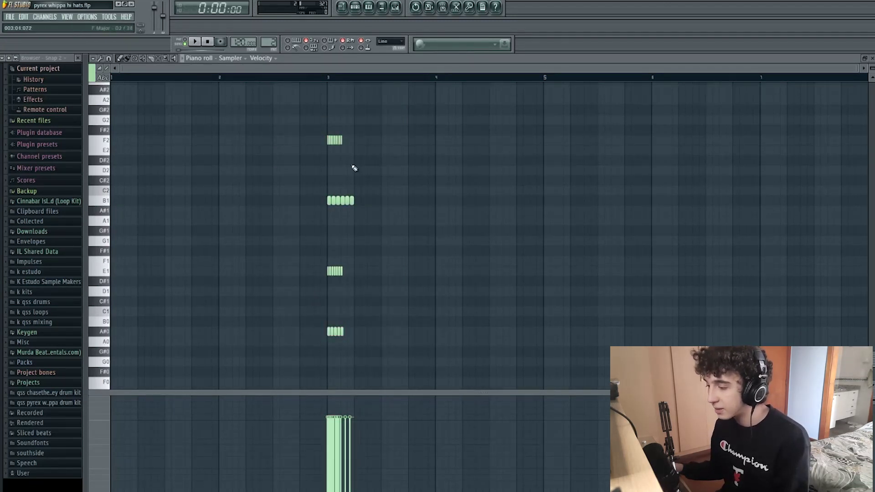
left_click_drag(367, 165, 308, 132)
scroll(322, 139, "up", 4)
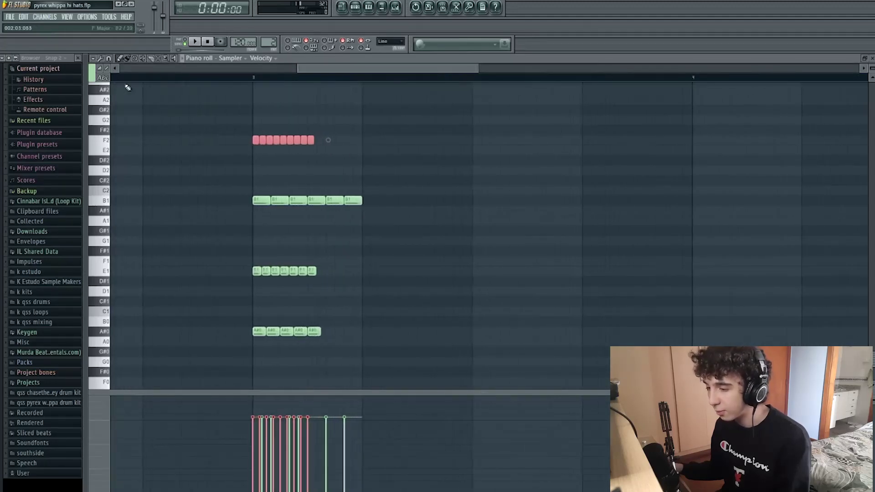
- Set the snap to 1/4 step, try a row of five 1/4-step G2 notes above the F2 roll and remove it
left_click(108, 59)
left_click(136, 132)
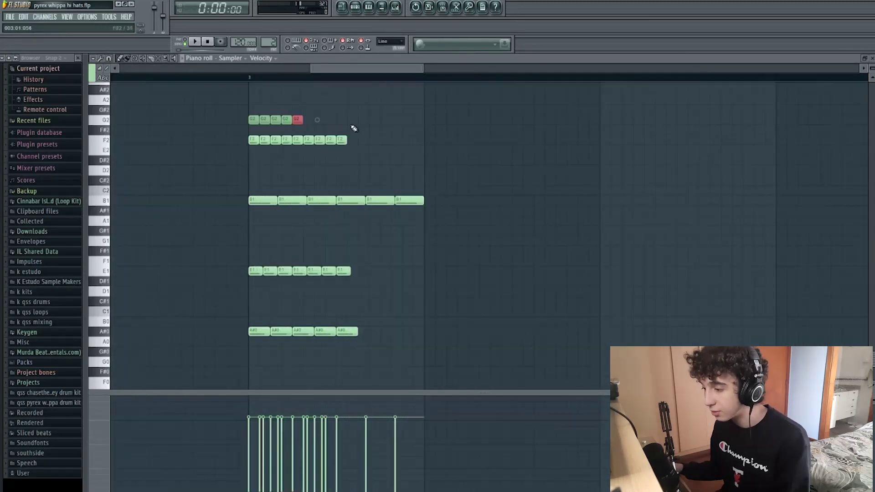
key("ctrl+b")
key("ctrl+b")
key("ctrl+b")
key("ctrl+b")
left_click_drag(362, 136, 371, 168)
key("Delete")
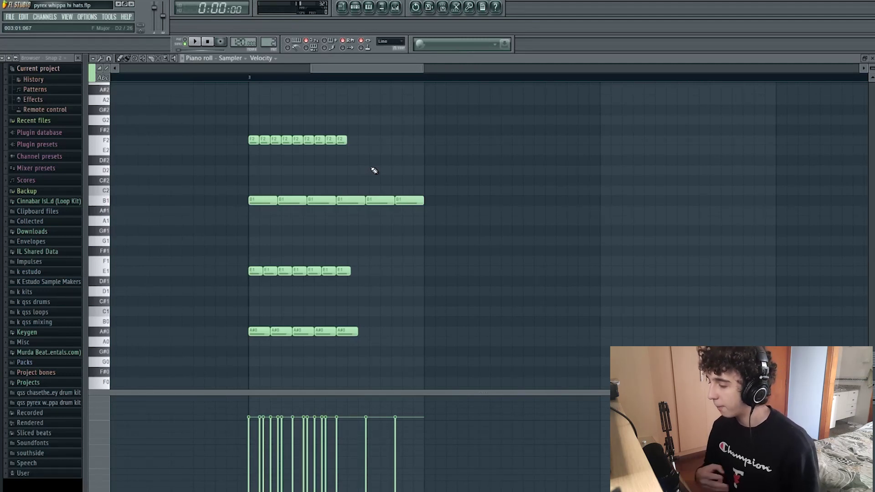
- Set the snap to 1/3 step and test it with a single 2/3-step C#2 note above the B1 roll, removing the note
left_click(108, 59)
left_click(130, 142)
mouse_move(233, 175)
left_mouse_down()
mouse_move(301, 236)
mouse_move(465, 278)
left_mouse_up()
left_click(459, 256)
left_click(255, 180)
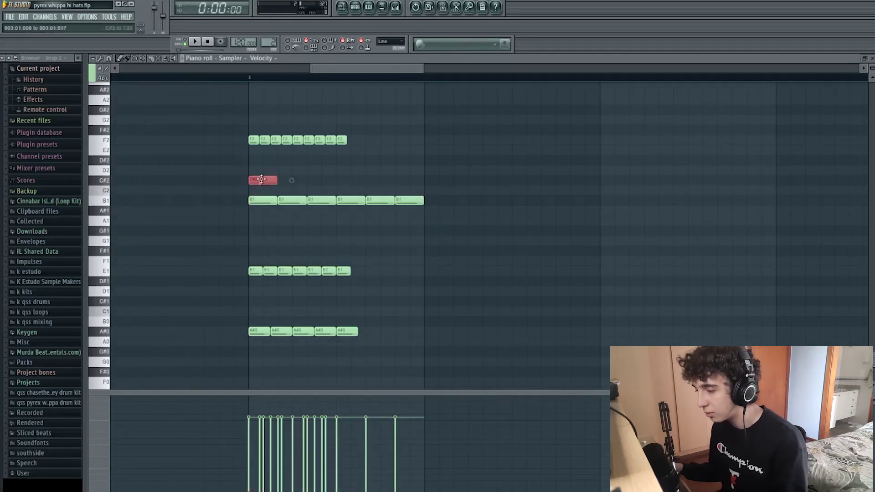
right_click(256, 181)
left_click_drag(230, 177, 206, 181)
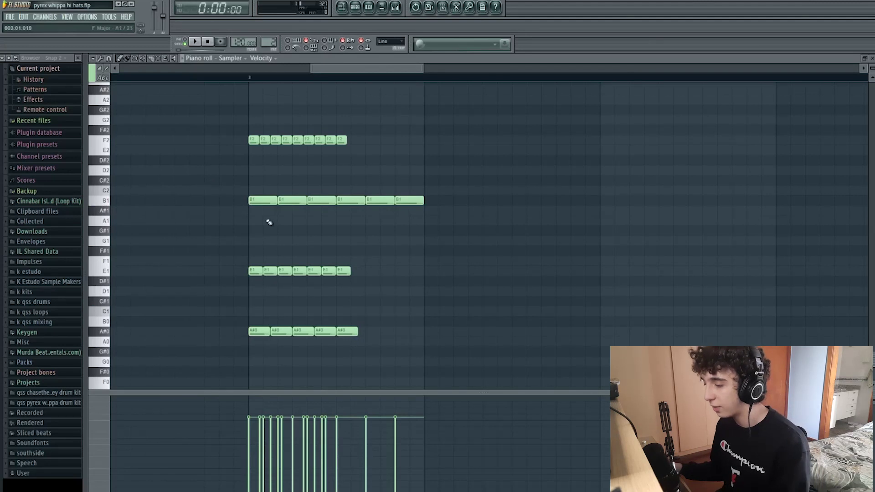
- Examine the note spacing of the B1 roll and of the E1 and A#0 rolls below it
left_click_drag(245, 188, 457, 234)
left_click(458, 235)
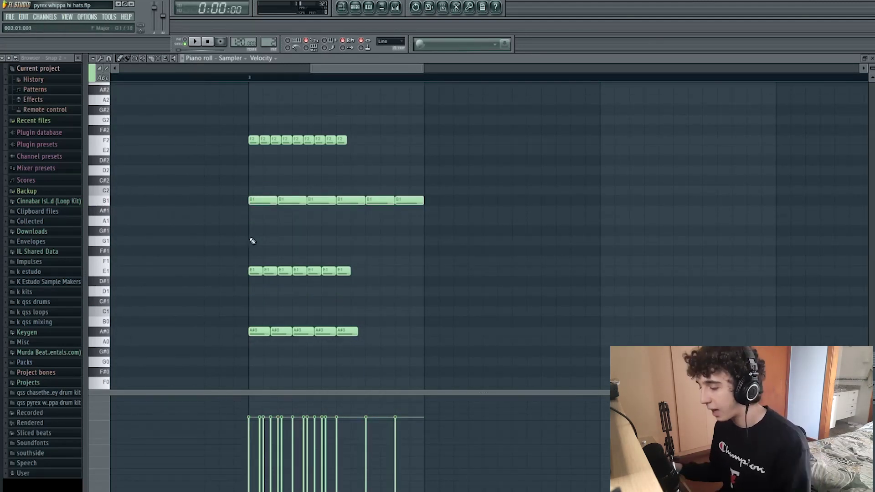
left_click_drag(209, 227, 392, 382)
left_click(422, 363)
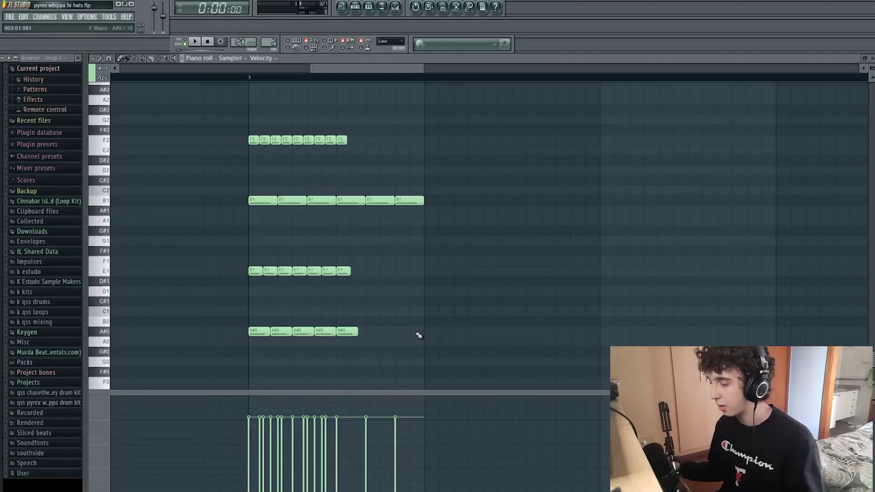
scroll(419, 335, "down", 5)
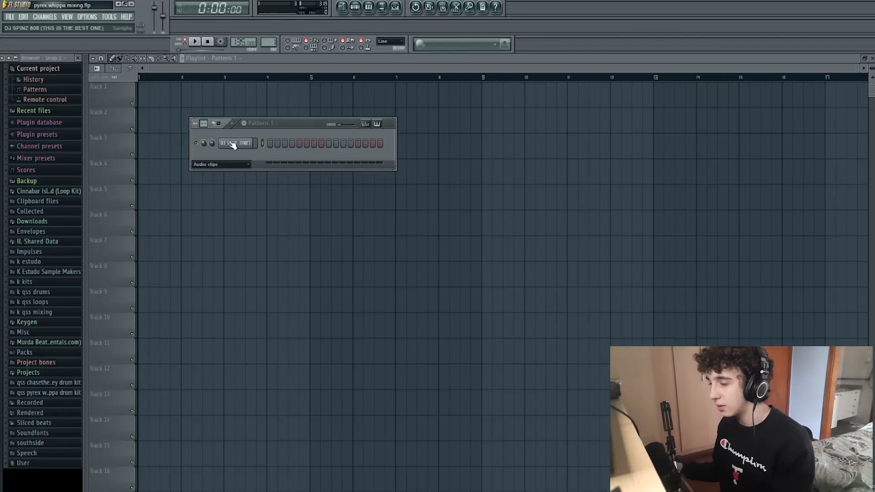
- Open the DJ SPINZ 808 channel settings and toggle legacy precomputed effects off and back on in the general settings
left_click(233, 143)
left_click(87, 16)
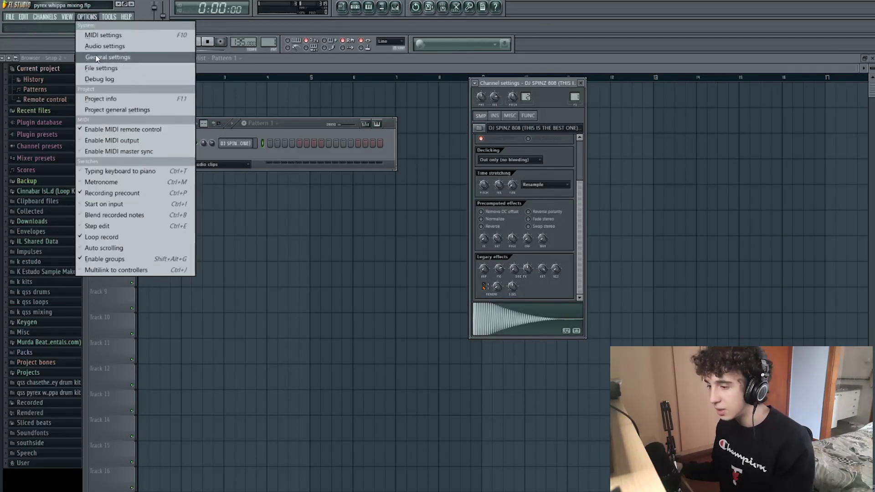
left_click(114, 57)
left_click(194, 300)
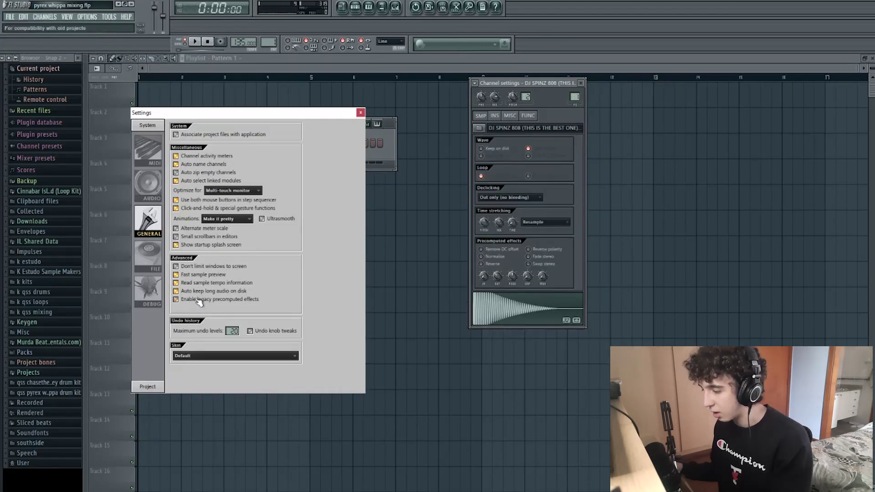
left_click(197, 300)
left_click(530, 276)
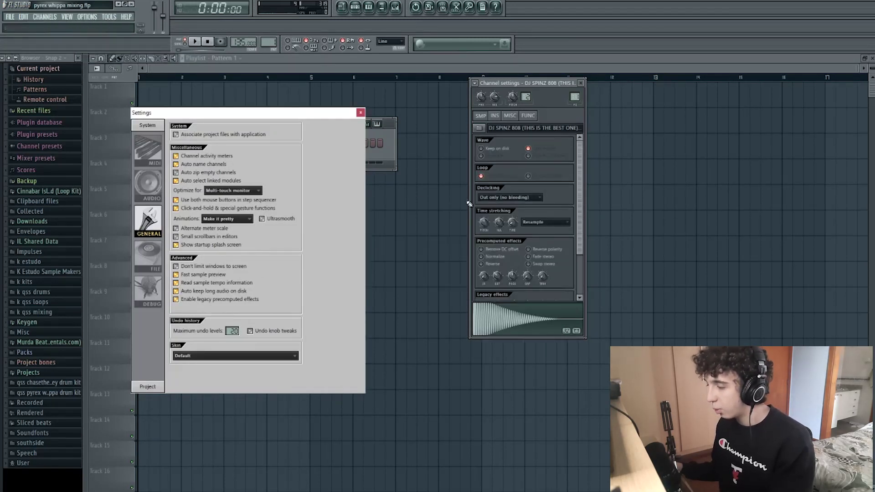
left_click(360, 112)
- Adjust the First effect knob in the 808 channel's legacy effects
scroll(535, 274, "down", 2)
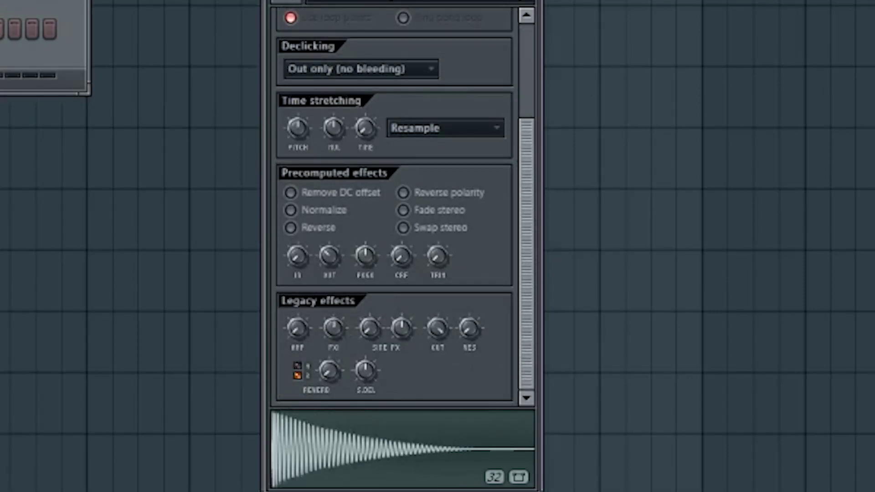
left_click_drag(334, 328, 336, 332)
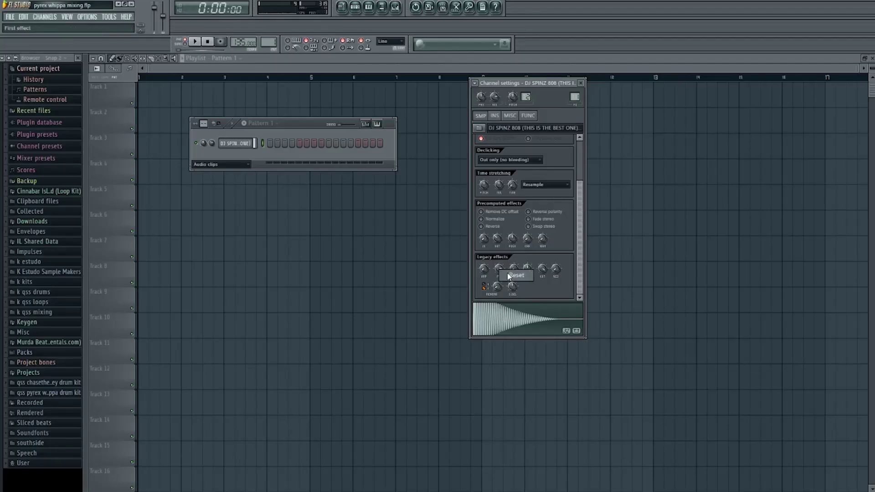
left_click(503, 308)
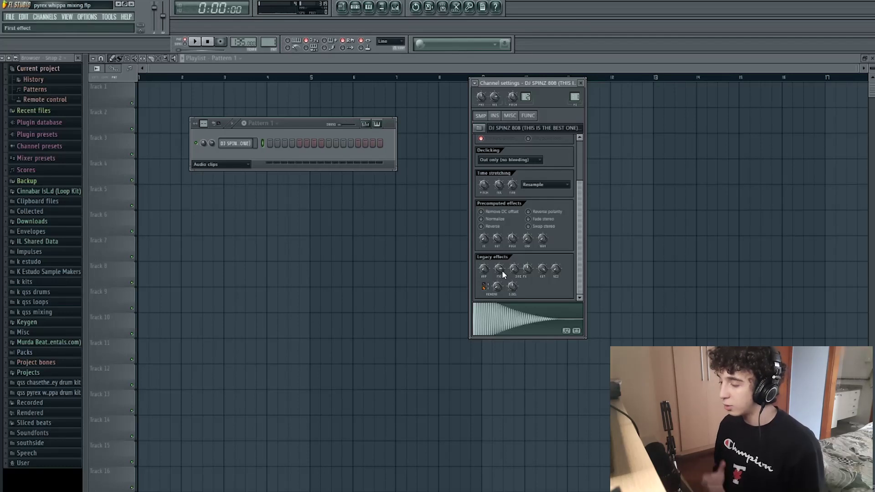
right_click(496, 99)
key("Escape")
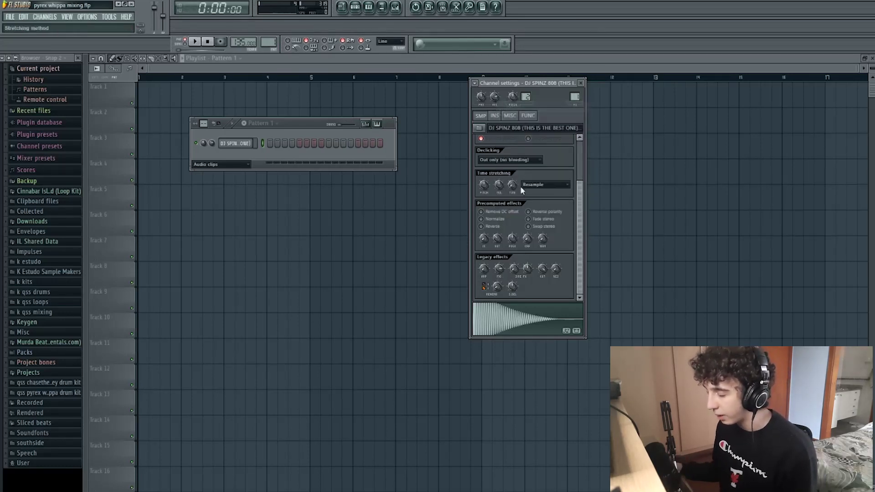